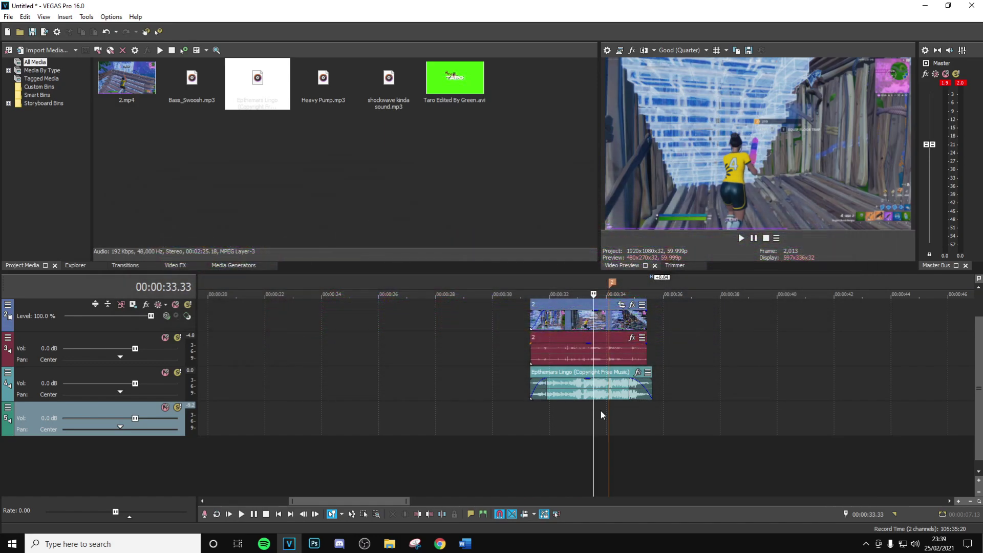
- Set the playhead at 00:00:34.06 on the timeline
{"action": "scroll", "coordinate": [601, 411], "scroll_direction": "up", "scroll_amount": 6}
{"action": "left_click", "coordinate": [646, 396]}
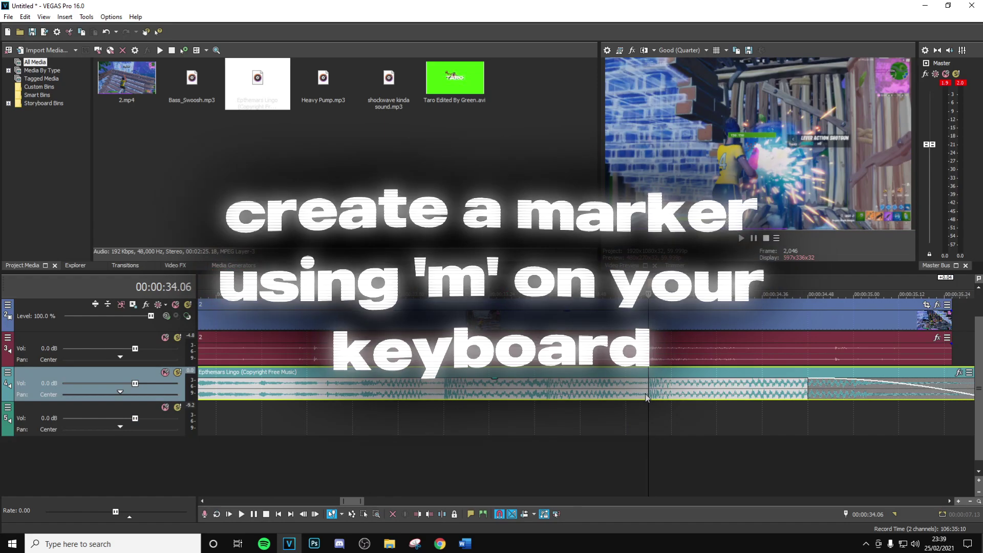
- Drop a marker at 00:00:34.06 and add a velocity envelope to the upper clip, lowering its speed
{"action": "key", "text": "m"}
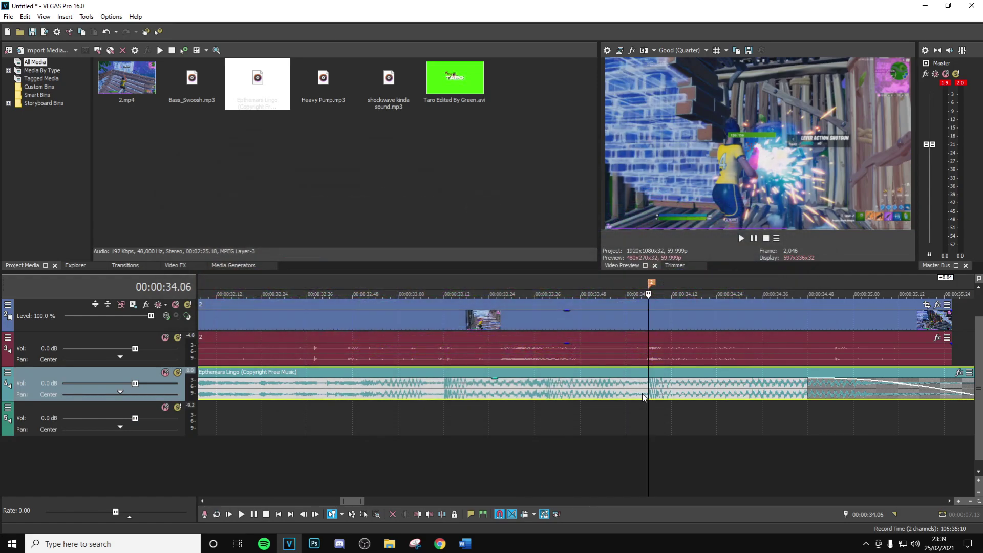
{"action": "right_click", "coordinate": [659, 318]}
{"action": "mouse_move", "coordinate": [730, 428]}
{"action": "left_click", "coordinate": [820, 426]}
{"action": "scroll", "coordinate": [608, 333], "scroll_direction": "up", "scroll_amount": 5}
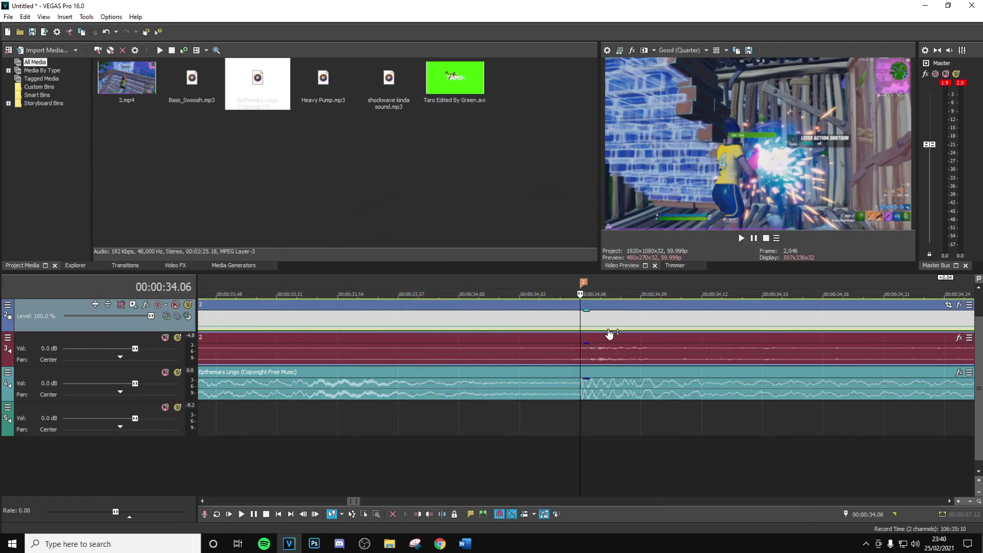
{"action": "left_click_drag", "start_coordinate": [582, 332], "coordinate": [576, 333]}
- Add a velocity point just before the marker and set it to Normal Velocity
{"action": "right_click", "coordinate": [577, 333]}
{"action": "left_click", "coordinate": [578, 314]}
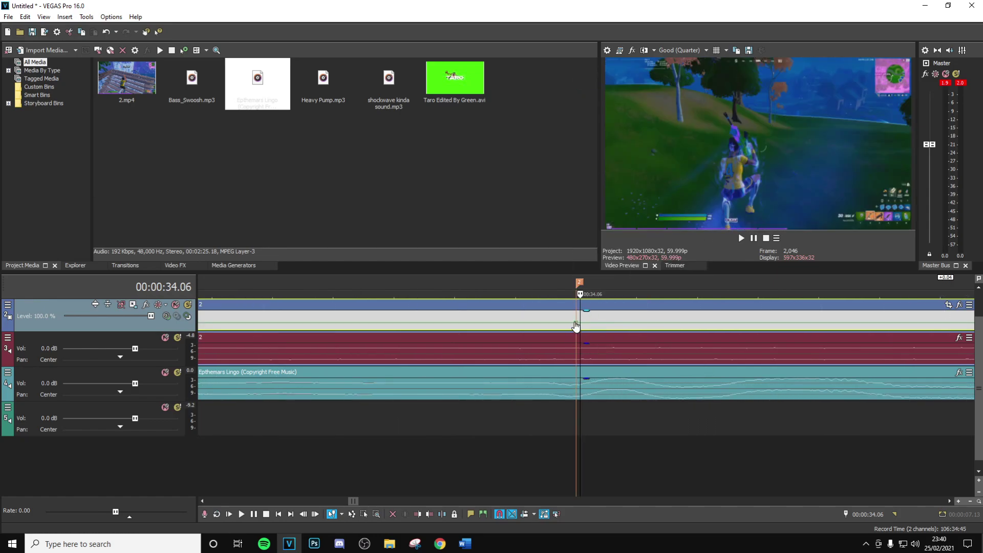
{"action": "key", "text": "Left"}
{"action": "key", "text": "Left"}
{"action": "key", "text": "Left"}
{"action": "key", "text": "Left"}
{"action": "key", "text": "Left"}
{"action": "key", "text": "Left"}
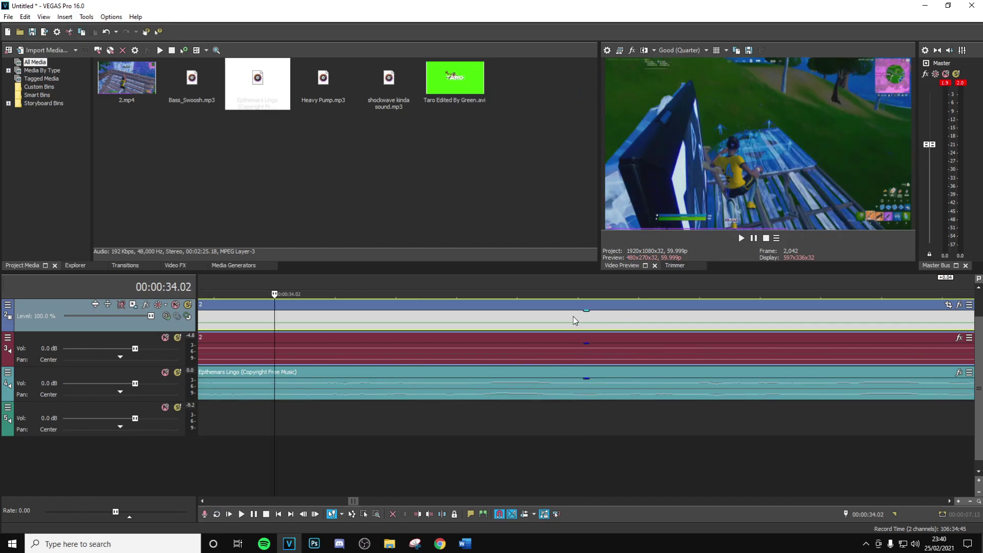
{"action": "right_click", "coordinate": [275, 324]}
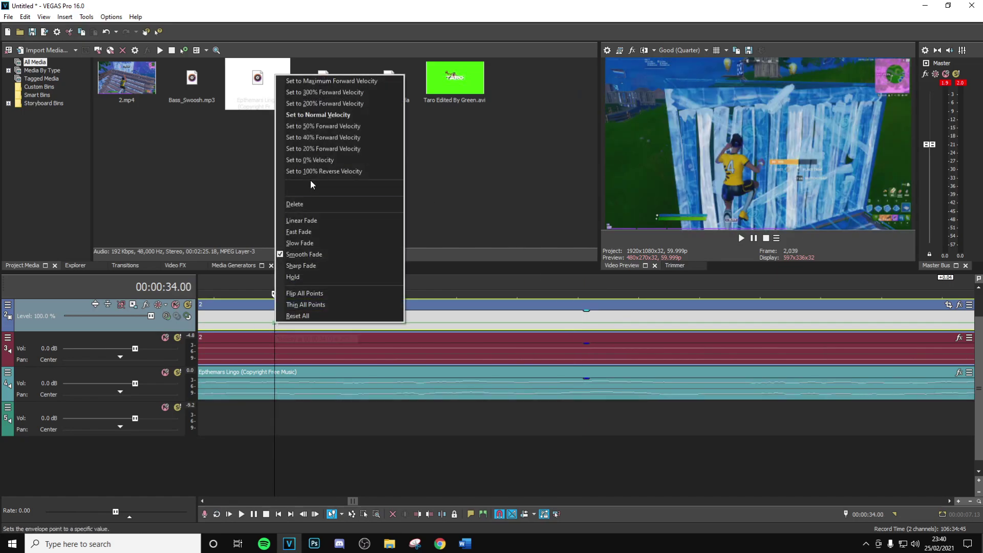
{"action": "left_click", "coordinate": [328, 116]}
- Set a point one frame past the 34.06 marker to 50% Forward Velocity
{"action": "scroll", "coordinate": [666, 328], "scroll_direction": "down", "scroll_amount": 5}
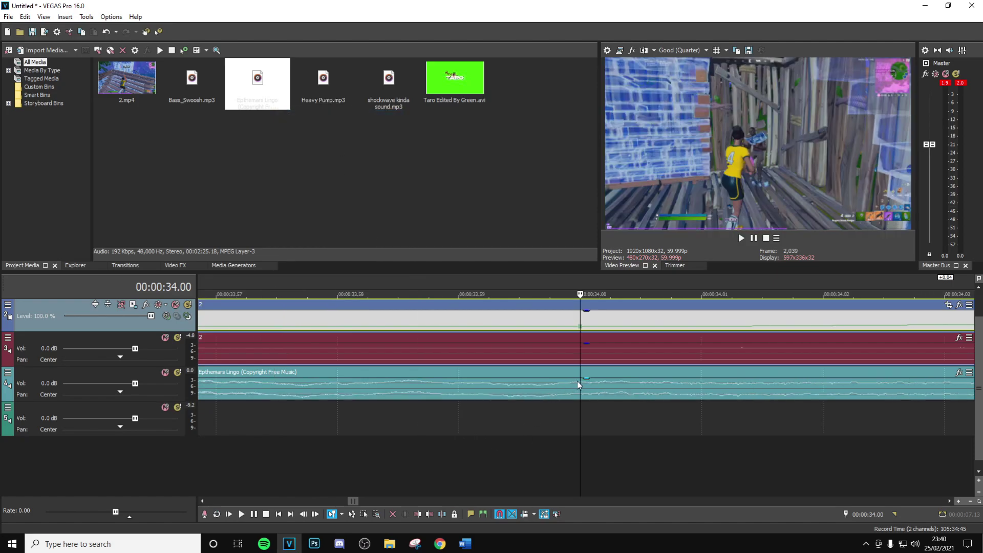
{"action": "left_click", "coordinate": [702, 315]}
{"action": "scroll", "coordinate": [607, 350], "scroll_direction": "up", "scroll_amount": 3}
{"action": "key", "text": "Right"}
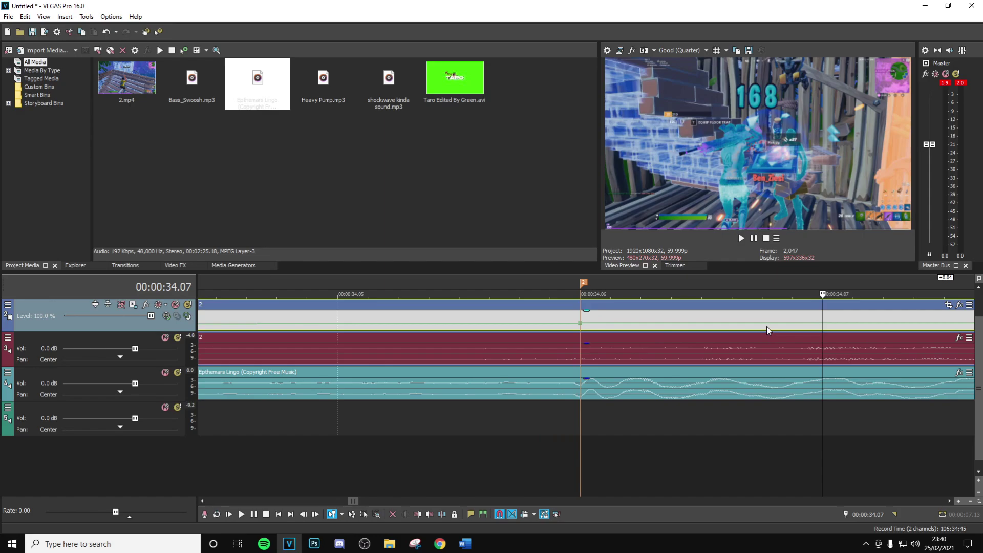
{"action": "right_click", "coordinate": [754, 324]}
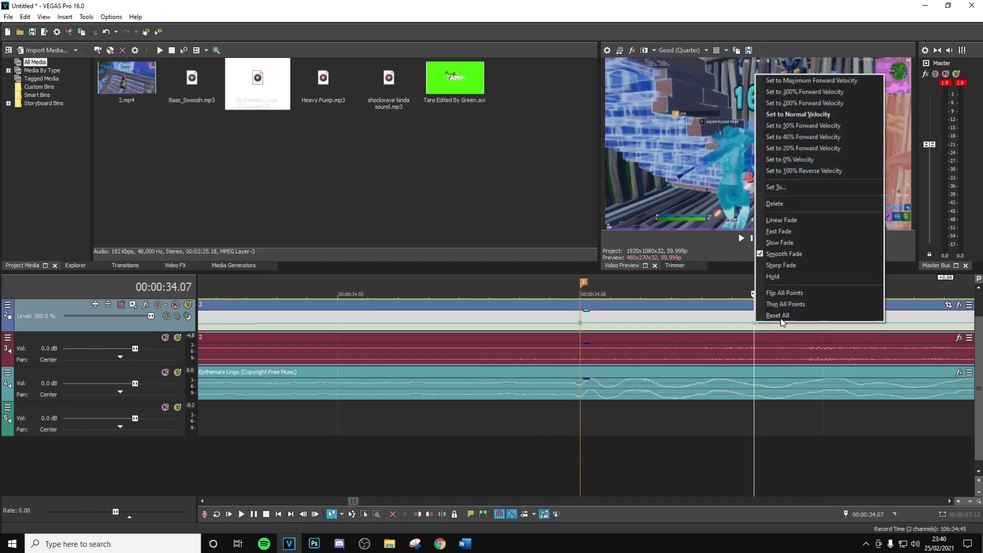
{"action": "left_click", "coordinate": [812, 131]}
- Make the velocity change between the points a Fast Fade
{"action": "scroll", "coordinate": [676, 372], "scroll_direction": "down", "scroll_amount": 4}
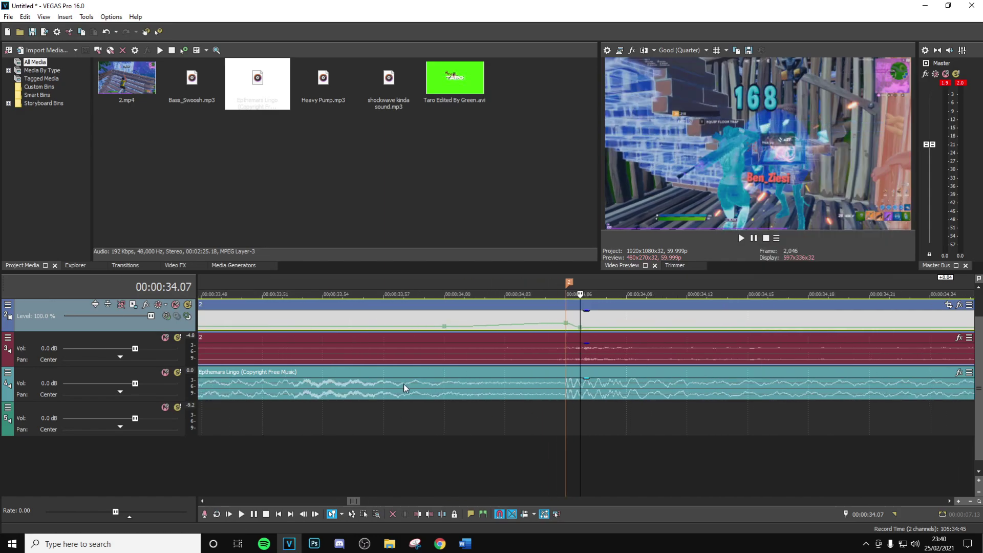
{"action": "right_click", "coordinate": [511, 327]}
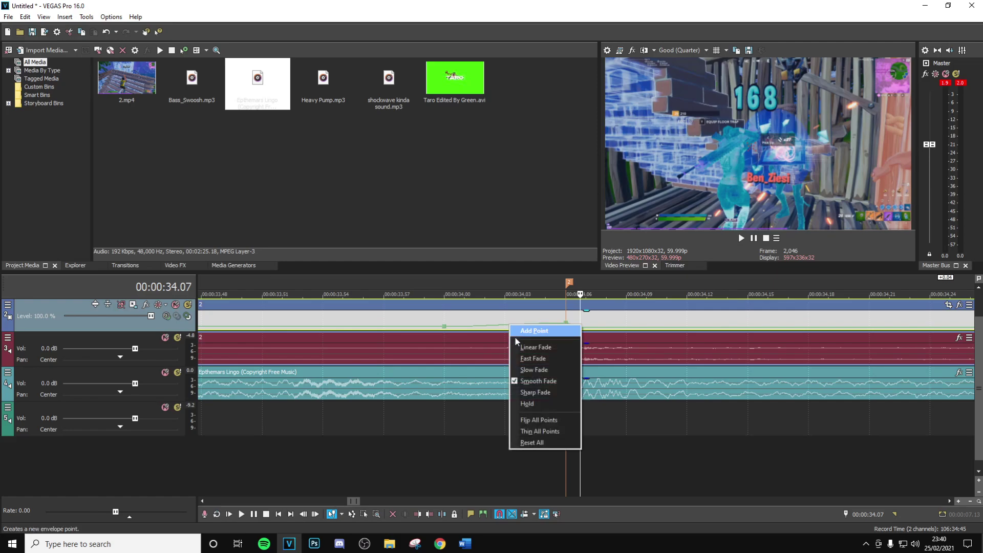
{"action": "left_click", "coordinate": [527, 358]}
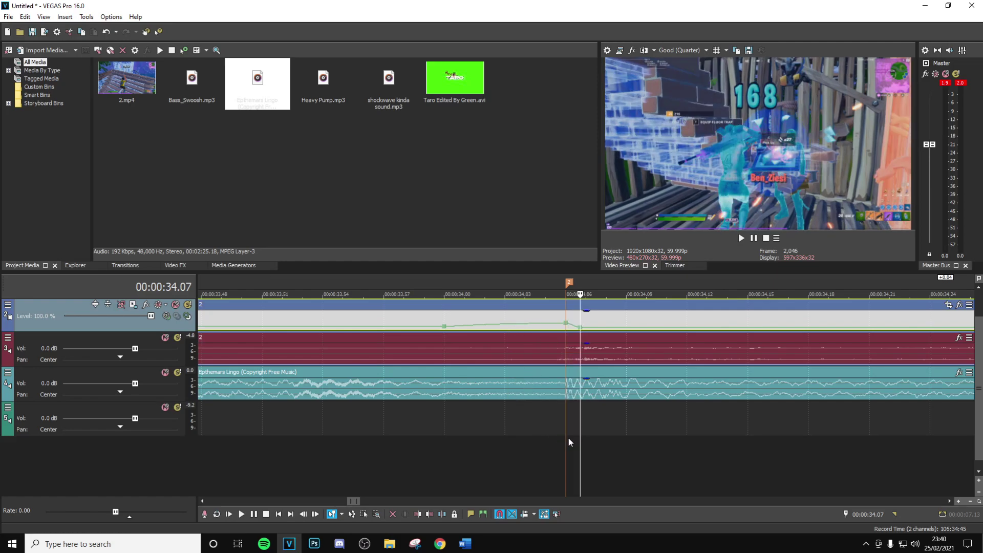
{"action": "scroll", "coordinate": [569, 438], "scroll_direction": "up", "scroll_amount": 5}
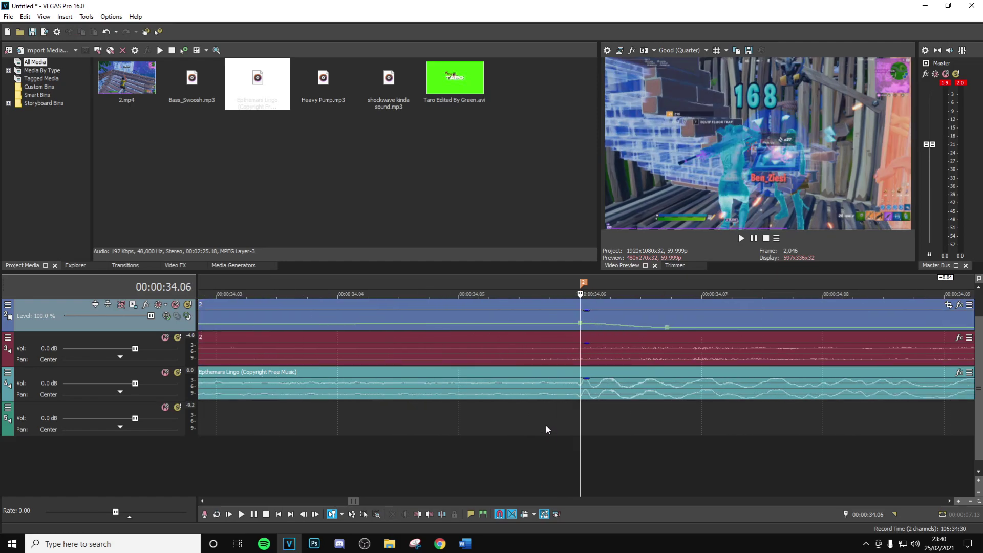
{"action": "key", "text": "Left"}
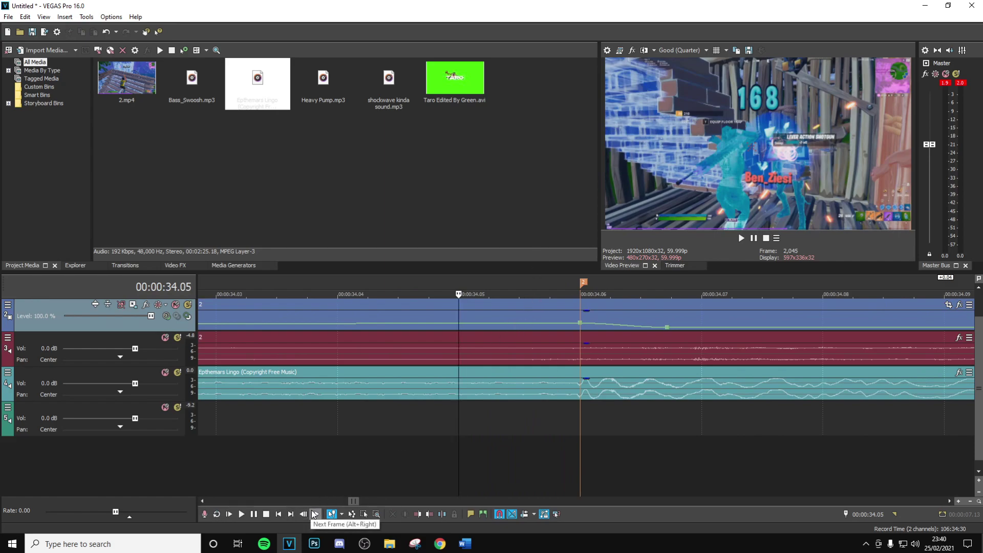
- Split the video clip at 00:00:34.05
{"action": "right_click", "coordinate": [490, 318]}
{"action": "left_click", "coordinate": [507, 314]}
{"action": "scroll", "coordinate": [589, 320], "scroll_direction": "down", "scroll_amount": 5}
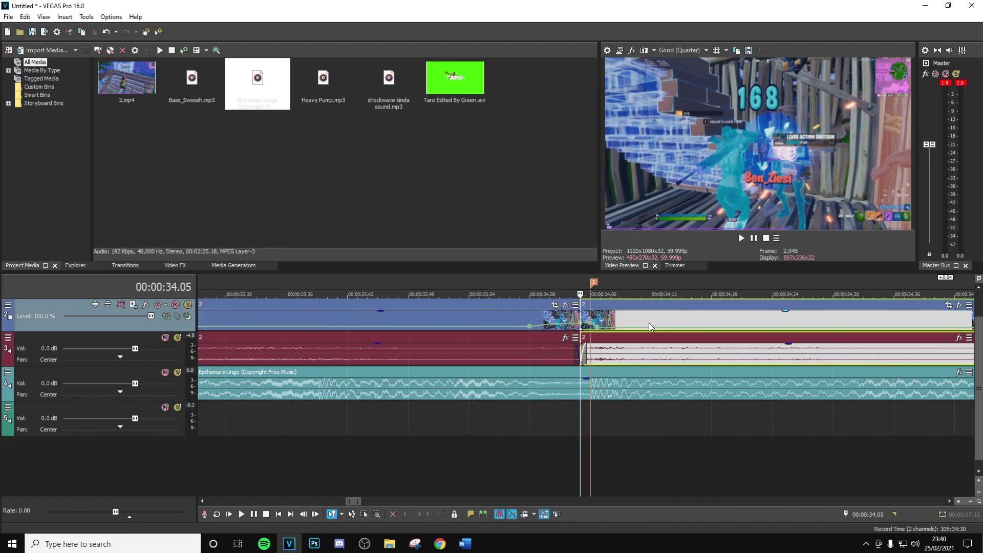
{"action": "left_click", "coordinate": [508, 318]}
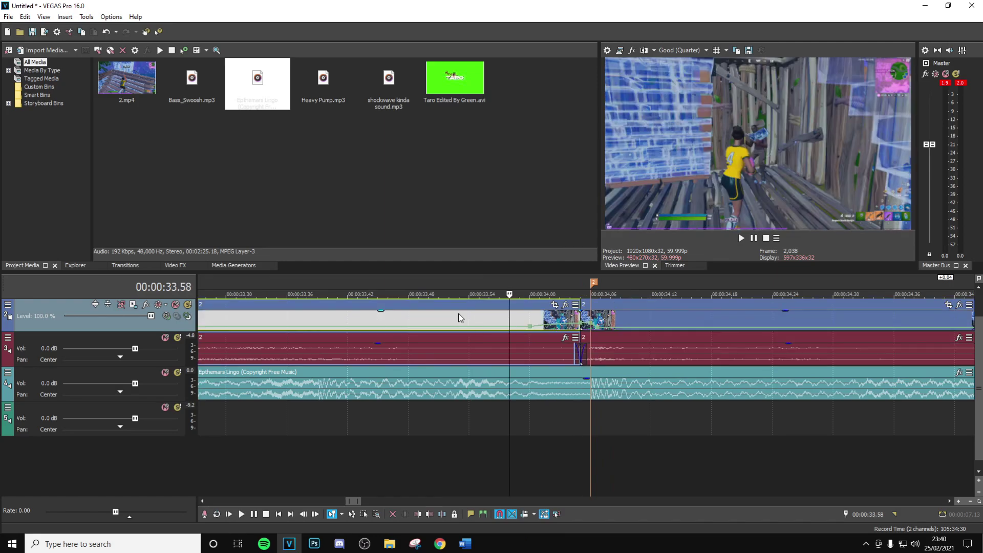
{"action": "left_click", "coordinate": [588, 327]}
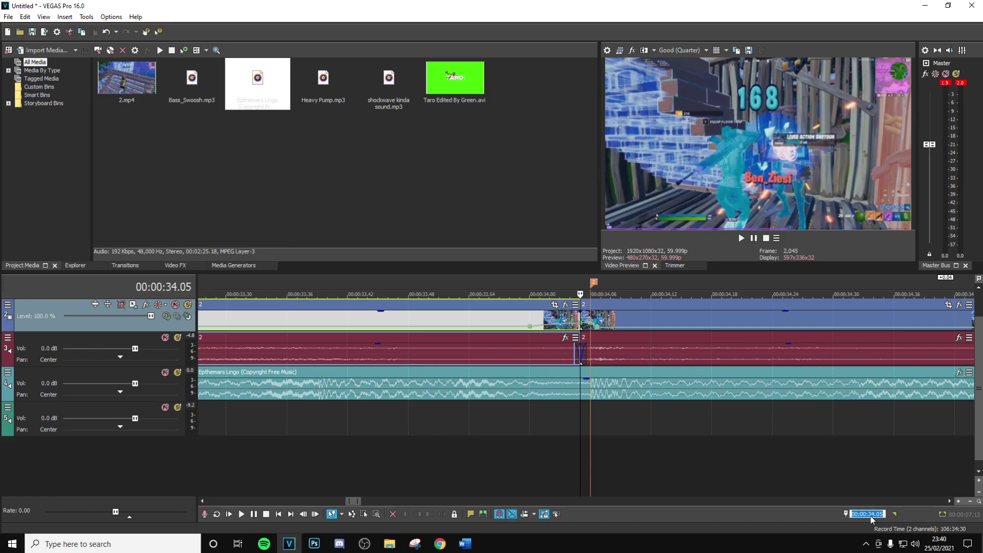
- Split the clip again at 00:00:33.35 to isolate the short middle piece
{"action": "type", "text": "33.35"}
{"action": "key", "text": "Return"}
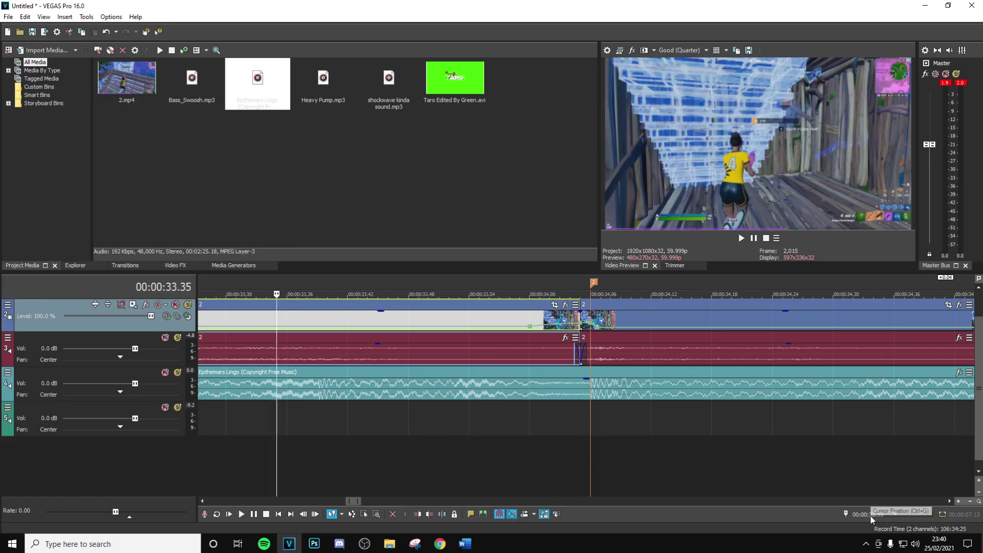
{"action": "right_click", "coordinate": [306, 320]}
{"action": "left_click", "coordinate": [314, 317]}
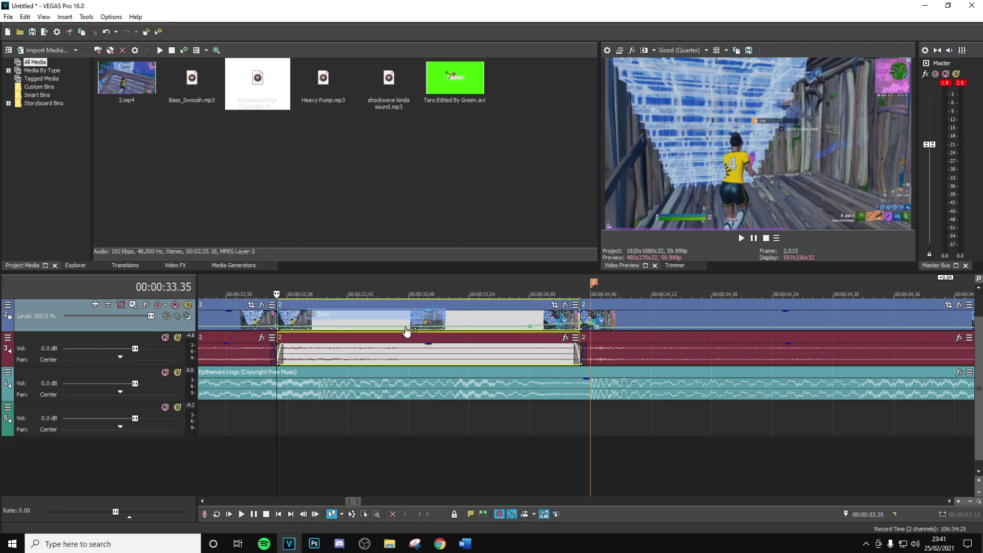
{"action": "left_click", "coordinate": [450, 316]}
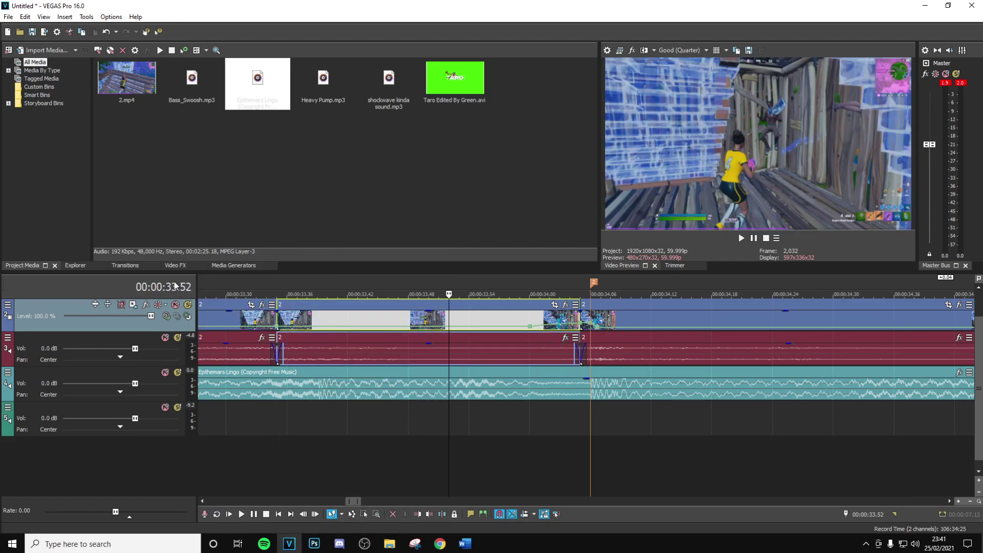
{"action": "left_click", "coordinate": [175, 265]}
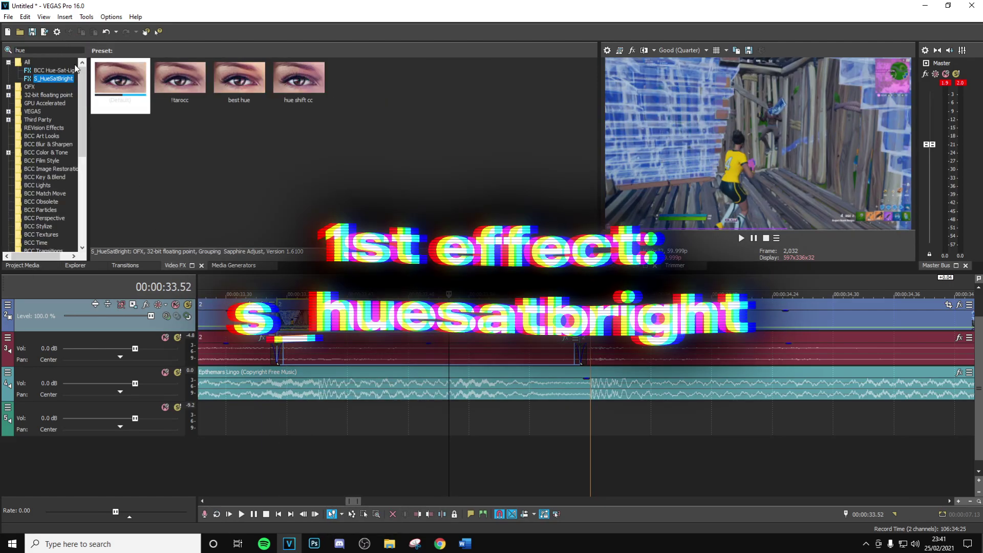
- Apply S_HueSatBright to the middle piece, keyframing Saturation down to 0.000 at its end
{"action": "left_click_drag", "start_coordinate": [122, 90], "coordinate": [373, 292]}
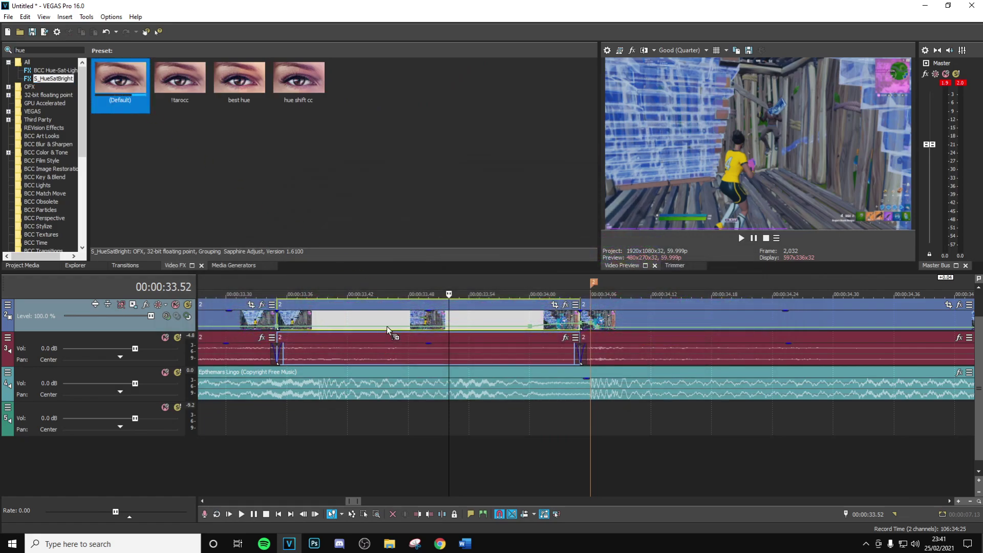
{"action": "left_click_drag", "start_coordinate": [387, 332], "coordinate": [388, 323]}
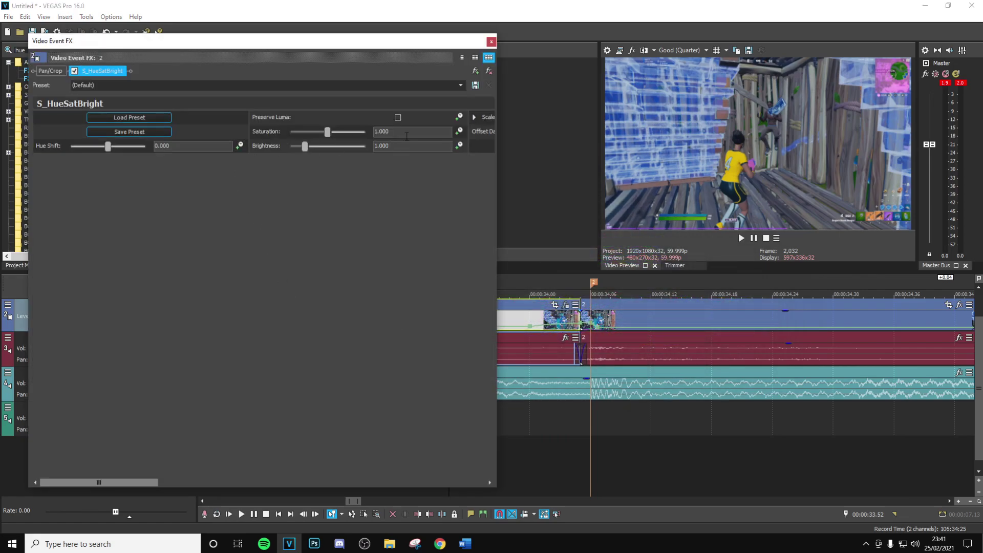
{"action": "left_click", "coordinate": [459, 132]}
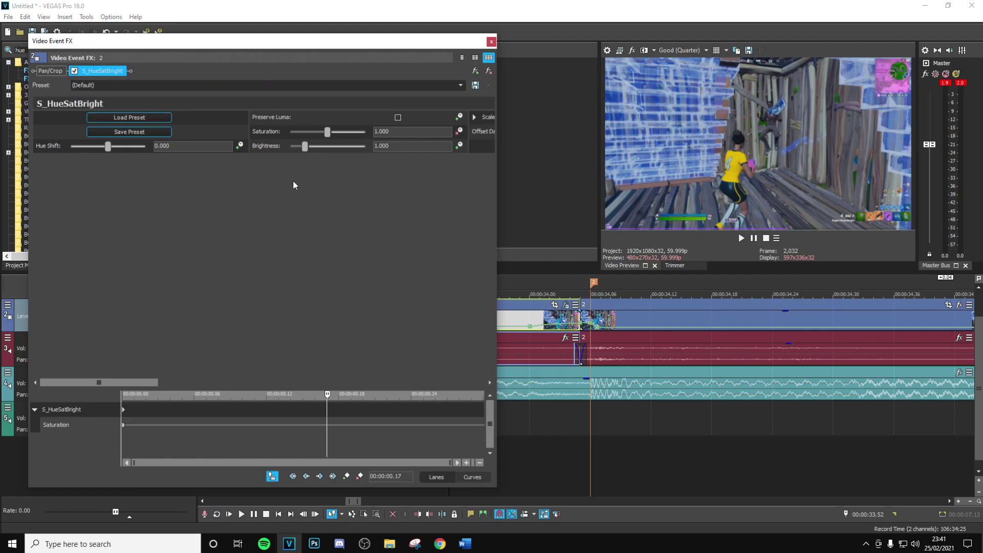
{"action": "left_click_drag", "start_coordinate": [328, 398], "coordinate": [505, 256]}
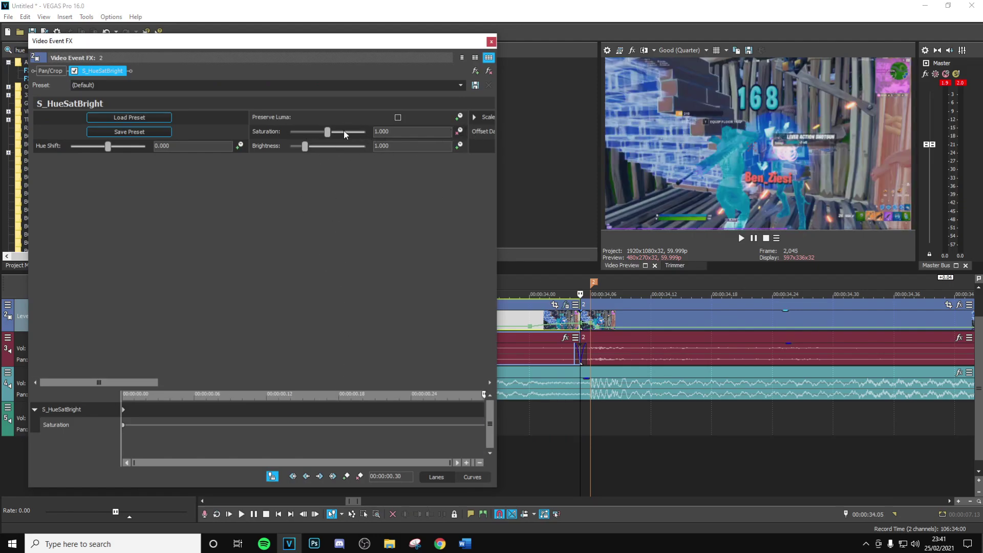
{"action": "left_click_drag", "start_coordinate": [328, 132], "coordinate": [287, 132]}
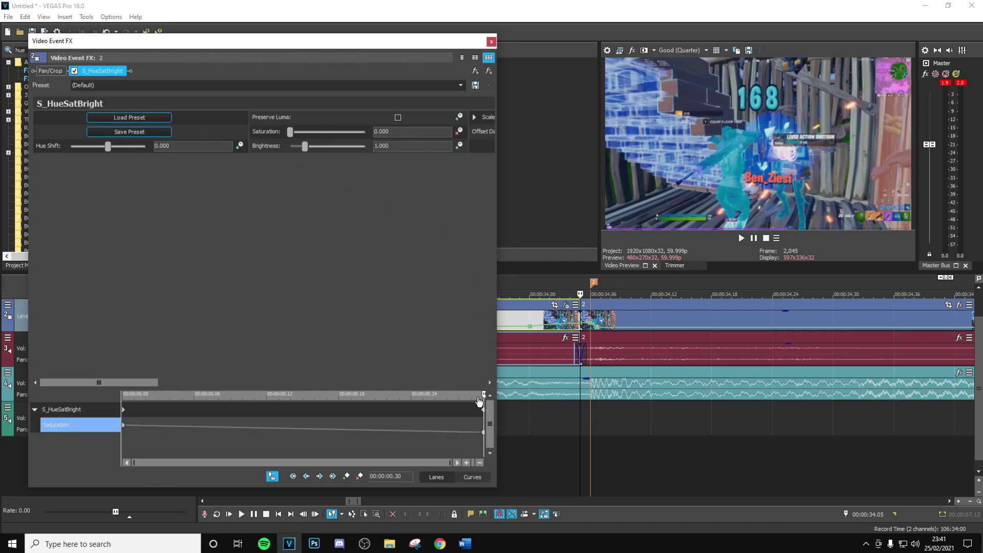
{"action": "key", "text": "Home"}
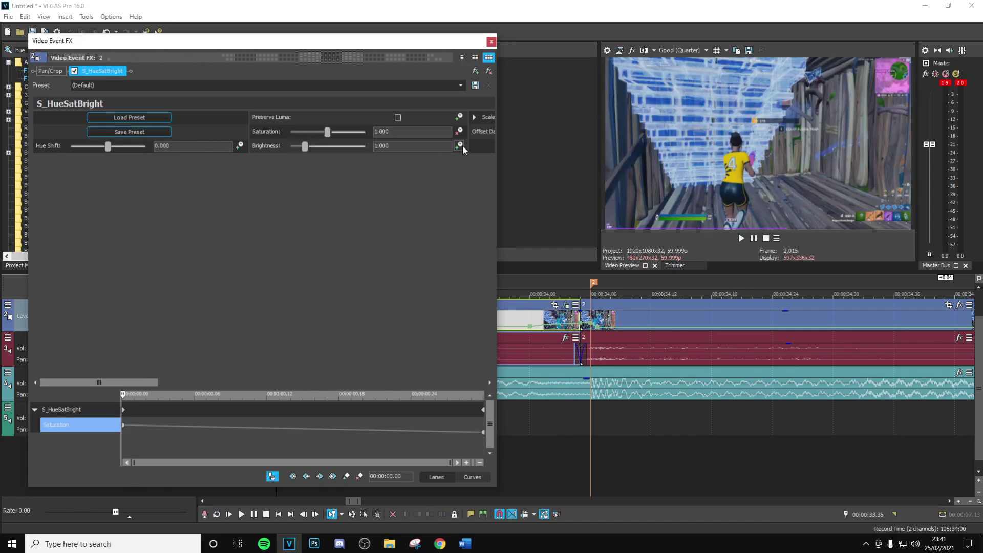
- Keyframe Brightness to 0.600 at the event's end, then preview the result
{"action": "left_click", "coordinate": [460, 146]}
{"action": "mouse_move", "coordinate": [122, 402]}
{"action": "left_mouse_down"}
{"action": "mouse_move", "coordinate": [365, 396]}
{"action": "mouse_move", "coordinate": [104, 396]}
{"action": "left_mouse_up"}
{"action": "key", "text": "End"}
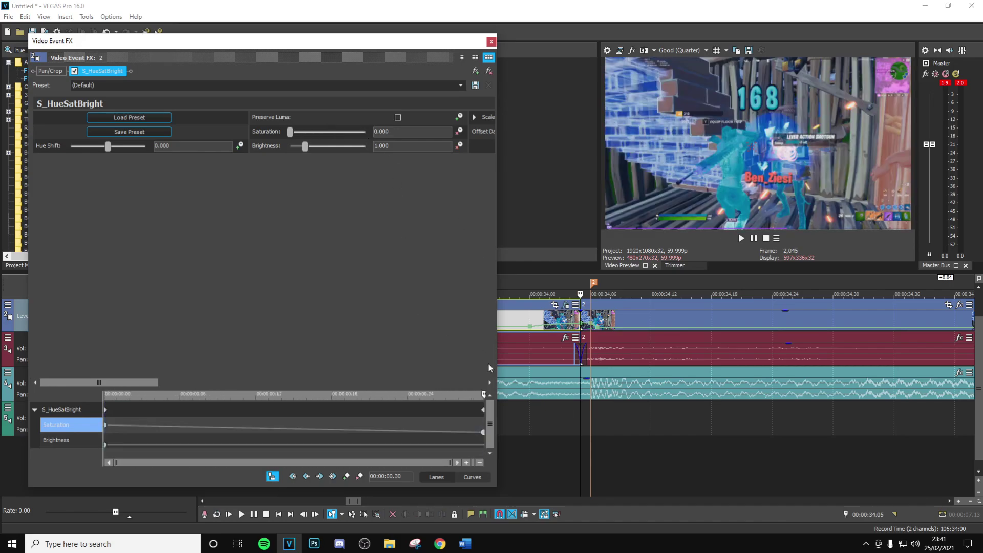
{"action": "left_click", "coordinate": [304, 146]}
{"action": "type", "text": "0.6"}
{"action": "key", "text": "Return"}
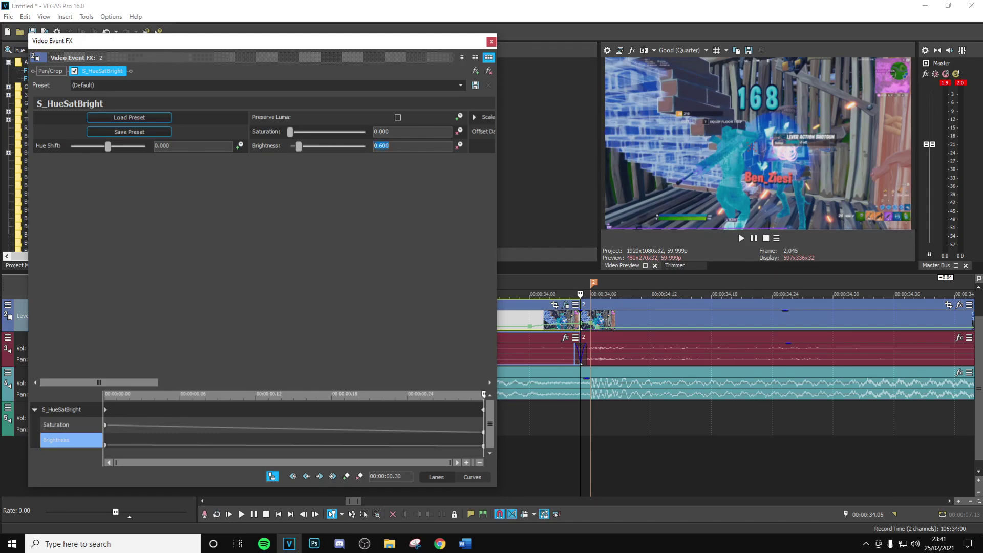
{"action": "left_click", "coordinate": [491, 41]}
{"action": "left_click", "coordinate": [505, 401]}
{"action": "key", "text": "space"}
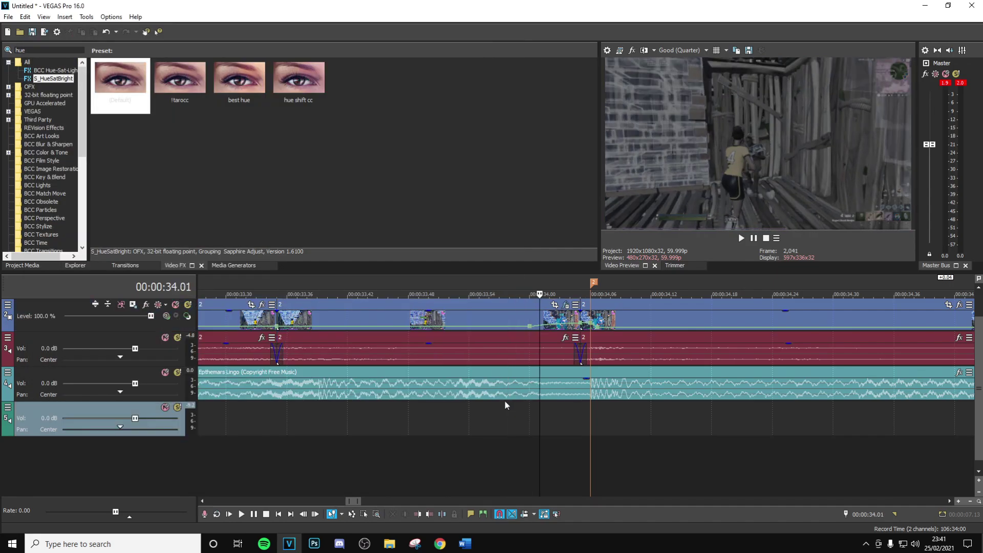
- Apply the BCC Temporal Blur 'preeffect' preset to the middle clip with Amount 0 frames
{"action": "key", "text": "space"}
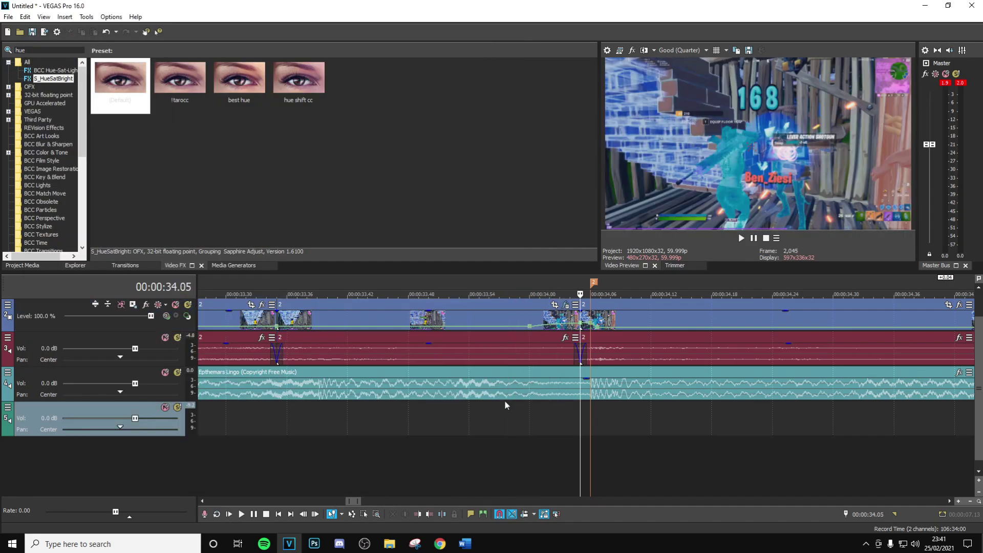
{"action": "left_click", "coordinate": [480, 442]}
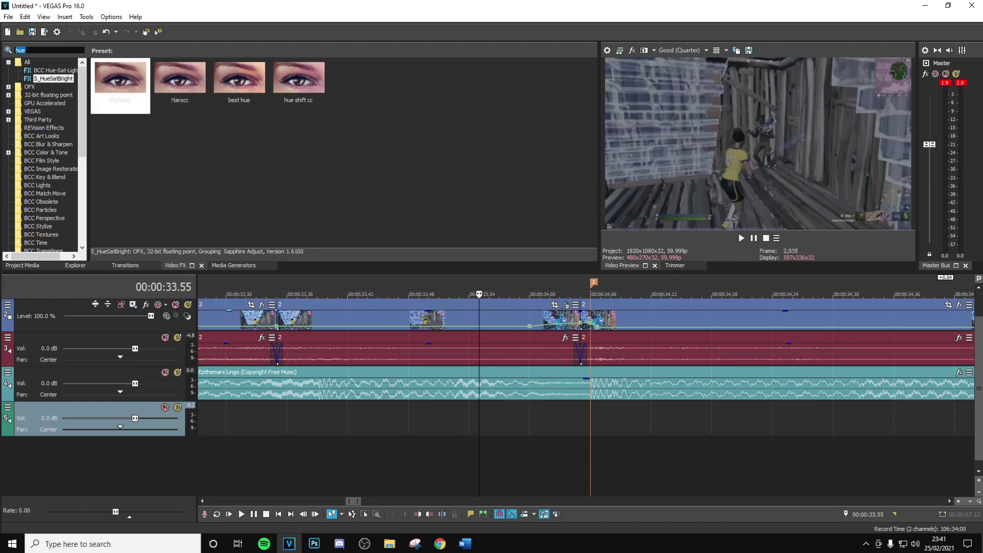
{"action": "type", "text": "tempo"}
{"action": "left_click_drag", "start_coordinate": [48, 71], "coordinate": [369, 268]}
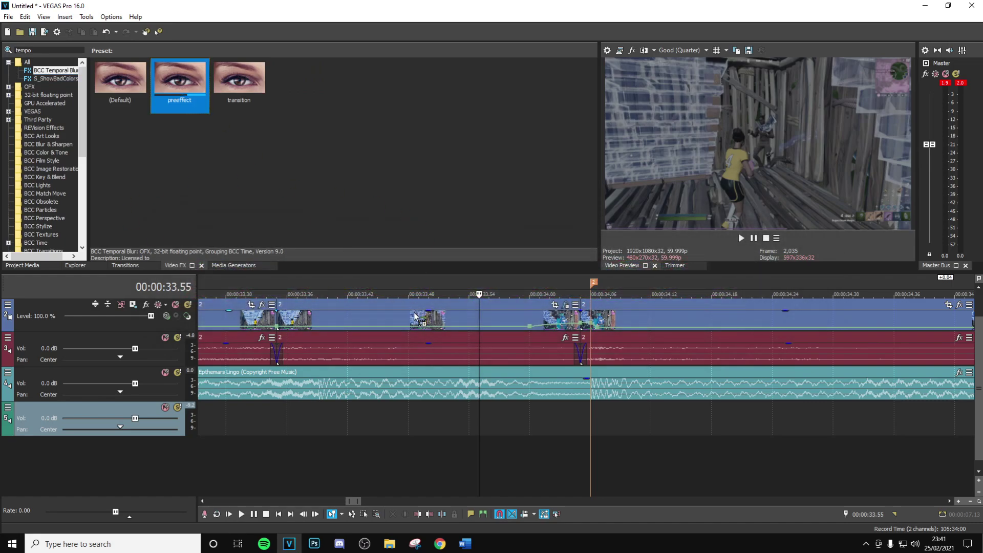
{"action": "left_click_drag", "start_coordinate": [491, 322], "coordinate": [490, 324]}
{"action": "mouse_move", "coordinate": [112, 381]}
{"action": "left_mouse_down"}
{"action": "mouse_move", "coordinate": [405, 380]}
{"action": "mouse_move", "coordinate": [110, 382]}
{"action": "left_mouse_up"}
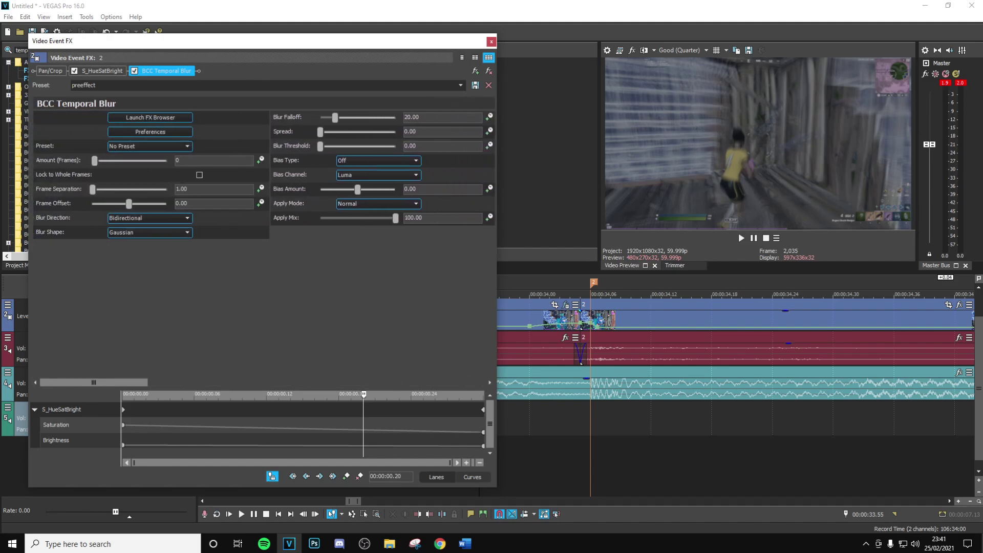
{"action": "key", "text": "Return"}
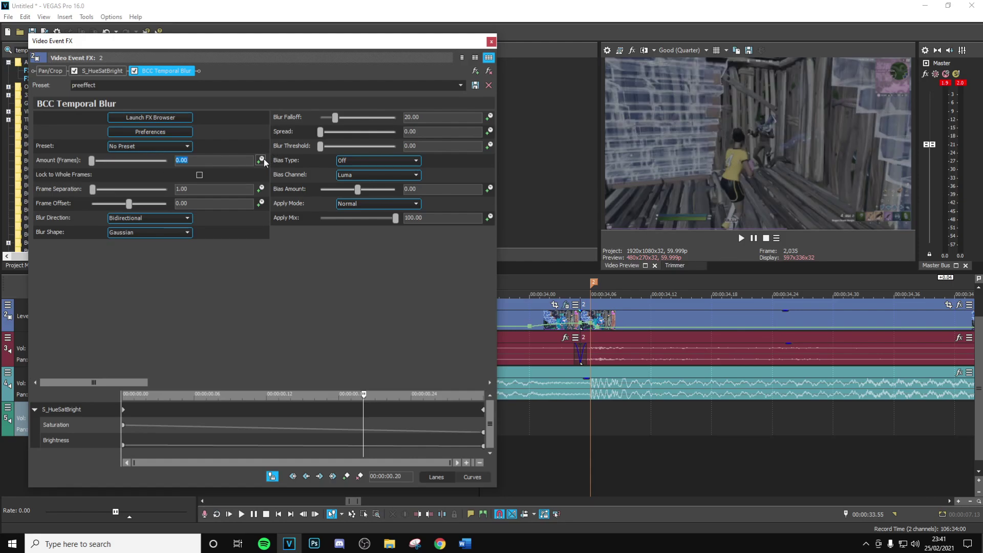
- Set the blur Amount to 2.45 frames at the event's end and preview it
{"action": "left_click_drag", "start_coordinate": [363, 395], "coordinate": [484, 394]}
{"action": "left_click", "coordinate": [202, 165]}
{"action": "type", "text": "2.45"}
{"action": "key", "text": "Return"}
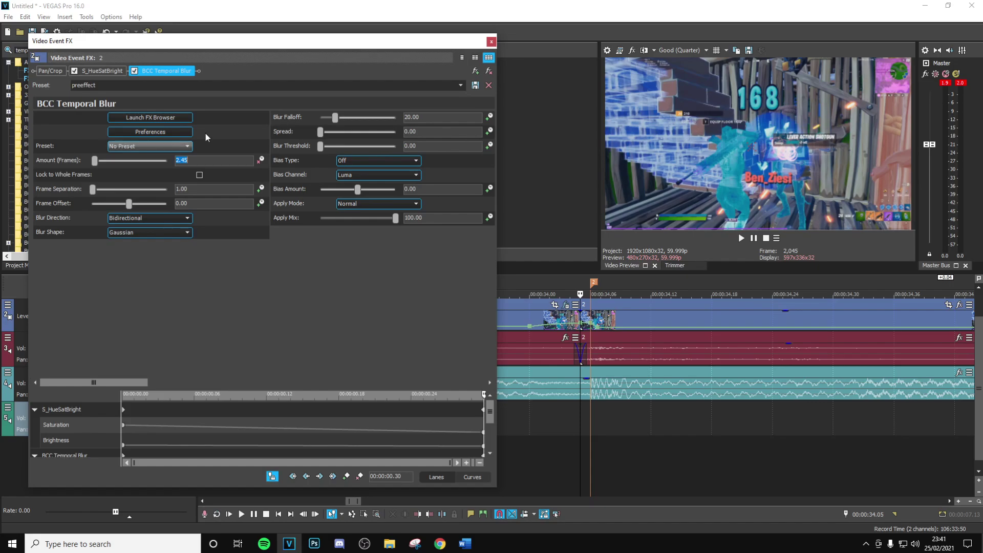
{"action": "left_click", "coordinate": [491, 42]}
{"action": "left_click", "coordinate": [395, 413]}
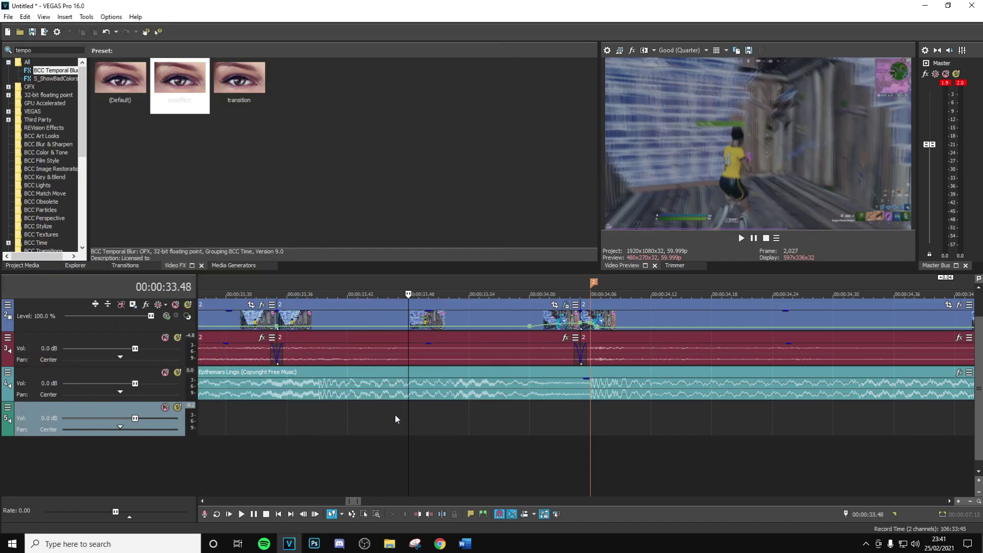
{"action": "key", "text": "space"}
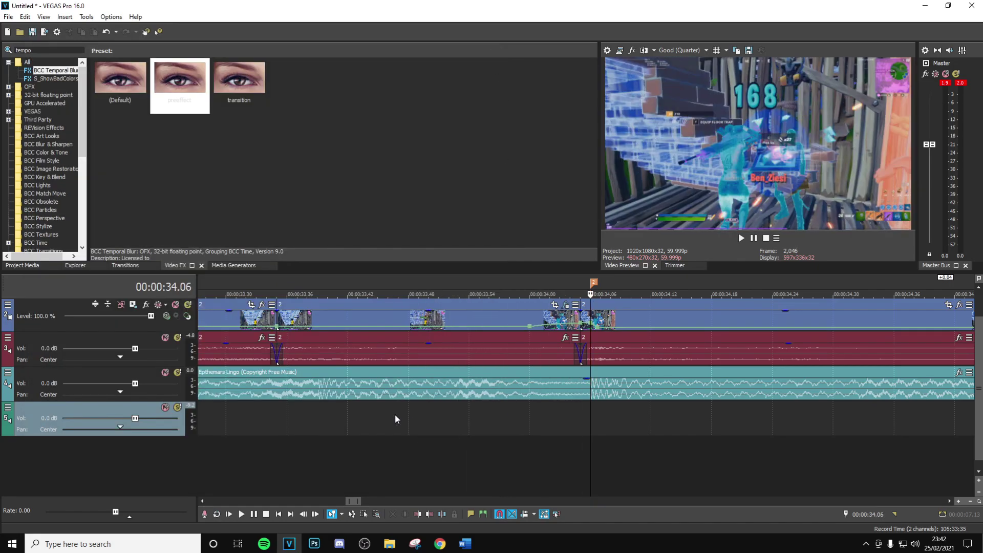
- Apply the Medium Pinch preset of Pinch/Punch to the clip with Amount 0
{"action": "left_click", "coordinate": [468, 410]}
{"action": "double_click", "coordinate": [48, 50]}
{"action": "type", "text": "pl"}
{"action": "type", "text": "nch"}
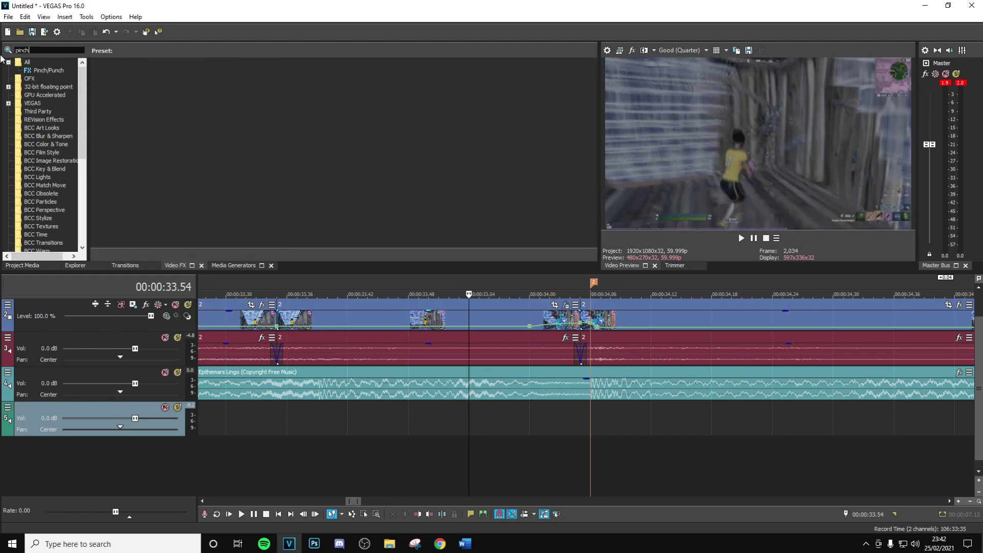
{"action": "left_click", "coordinate": [32, 72]}
{"action": "left_click_drag", "start_coordinate": [298, 82], "coordinate": [498, 312]}
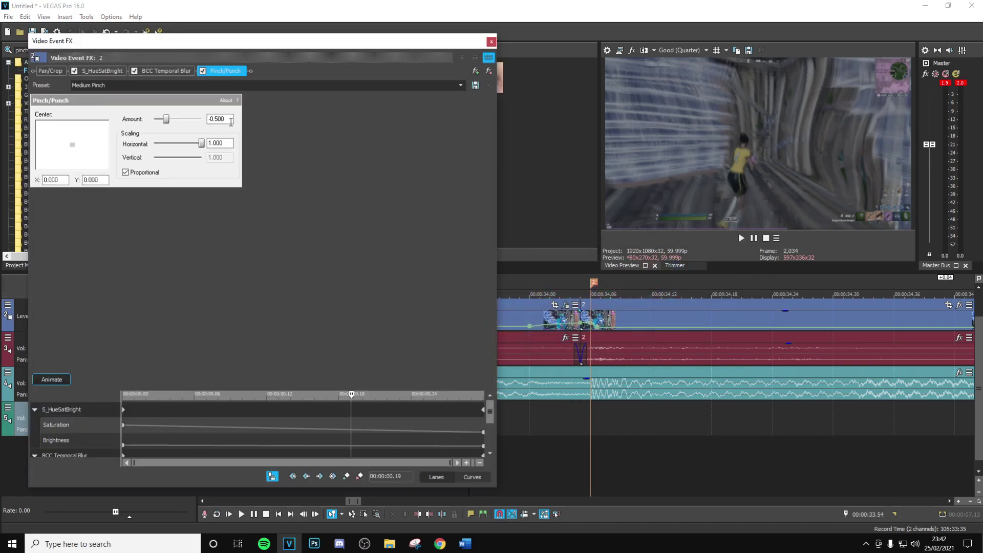
{"action": "left_click_drag", "start_coordinate": [230, 120], "coordinate": [132, 132]}
{"action": "type", "text": "0"}
{"action": "key", "text": "Return"}
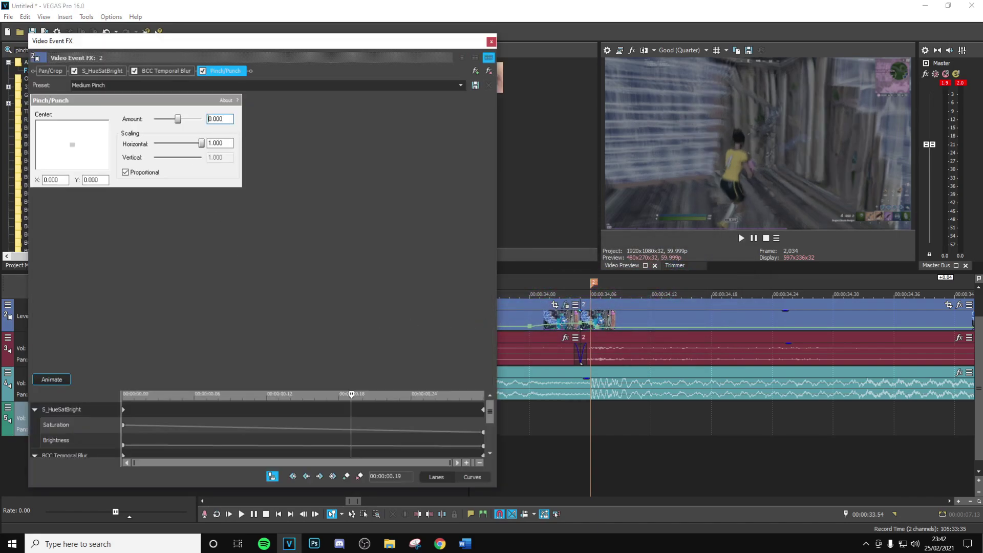
- Add a Pinch/Punch keyframe at 00:00:00.22 to hold the neutral amount
{"action": "left_click_drag", "start_coordinate": [350, 400], "coordinate": [484, 397]}
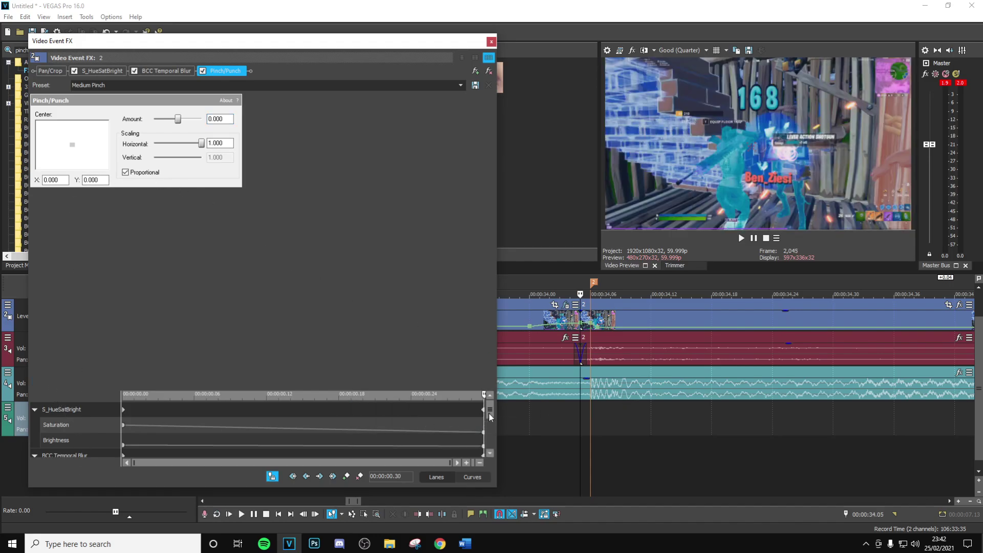
{"action": "left_click_drag", "start_coordinate": [489, 413], "coordinate": [490, 446]}
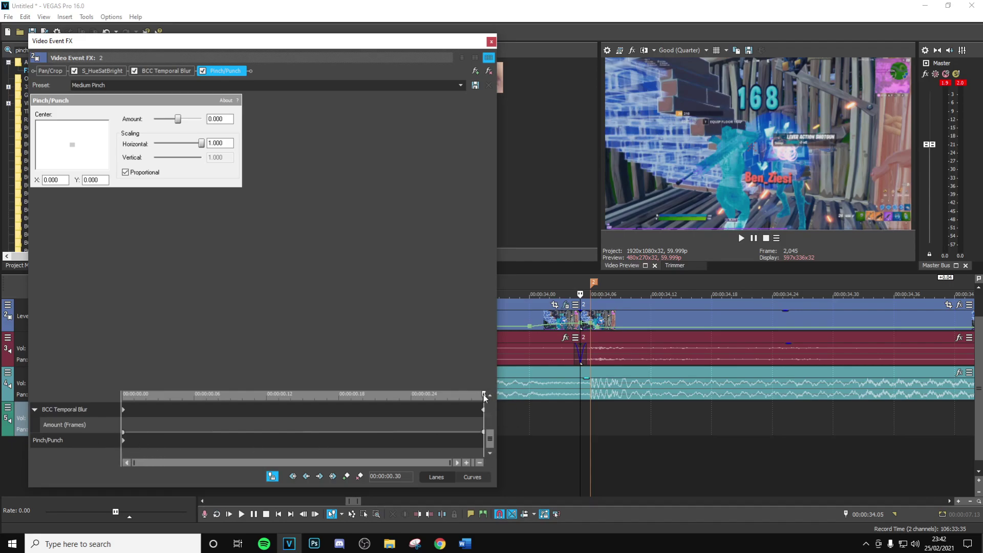
{"action": "key", "text": "Left"}
{"action": "key", "text": "Left"}
{"action": "key", "text": "Left"}
{"action": "key", "text": "Left"}
{"action": "key", "text": "Left"}
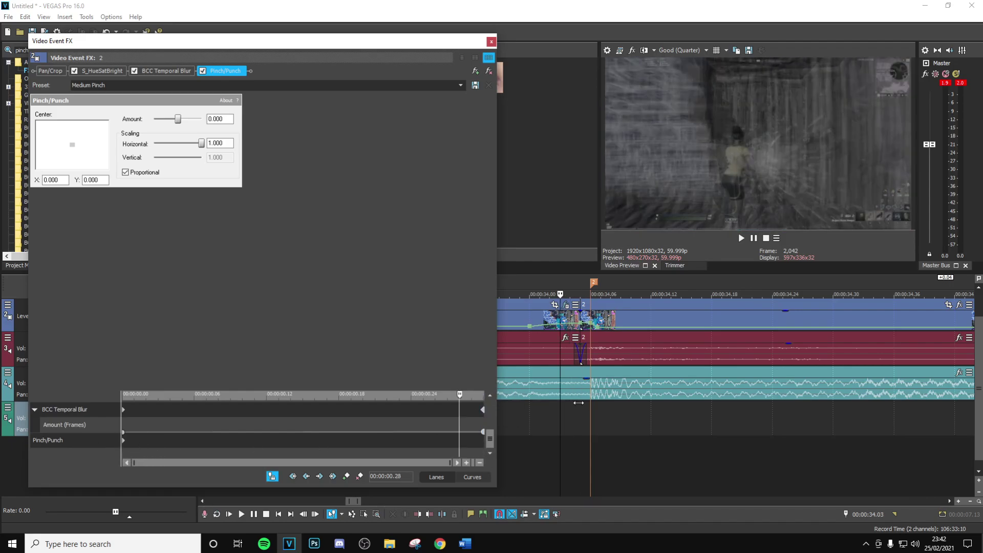
{"action": "key", "text": "Left"}
{"action": "key", "text": "Left"}
{"action": "key", "text": "Left"}
{"action": "key", "text": "Left"}
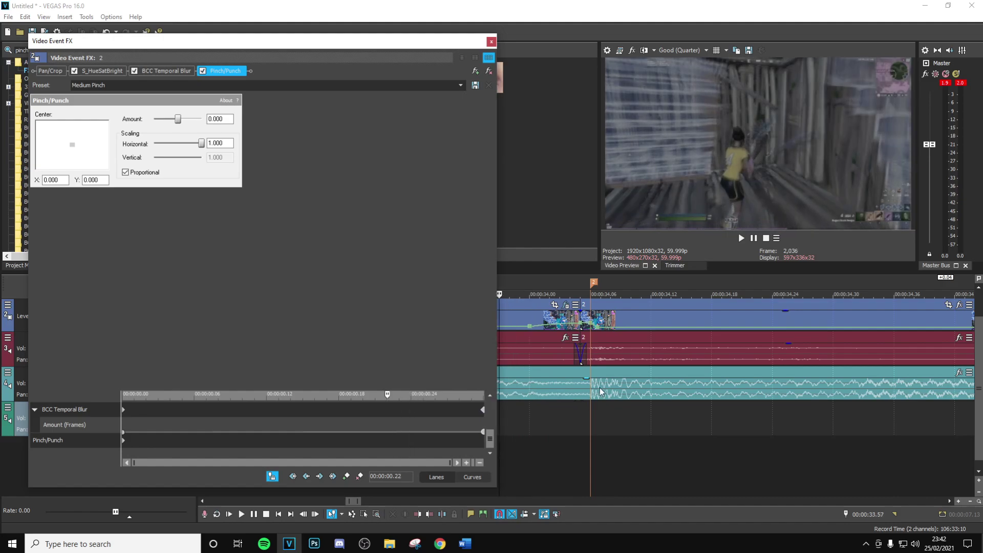
{"action": "left_click", "coordinate": [154, 444]}
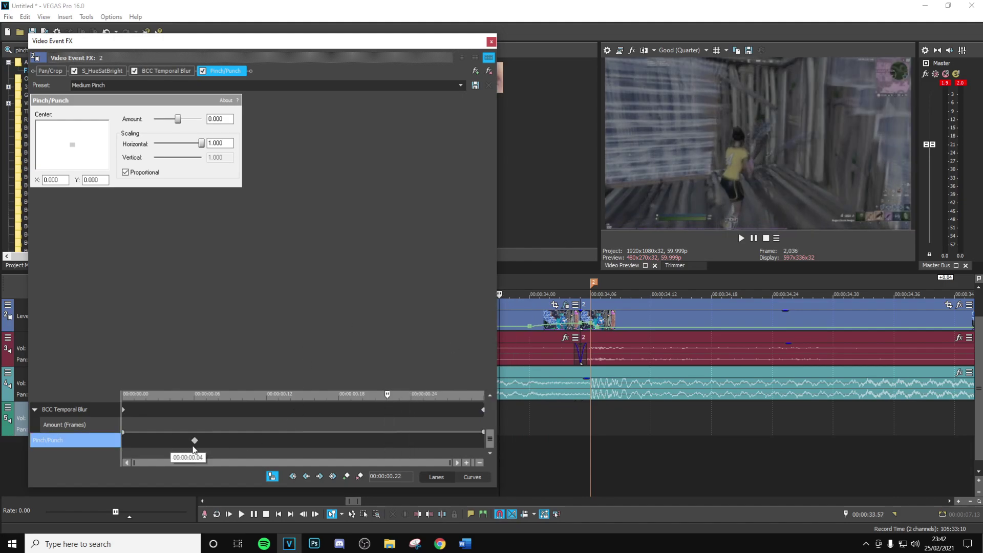
{"action": "double_click", "coordinate": [387, 442]}
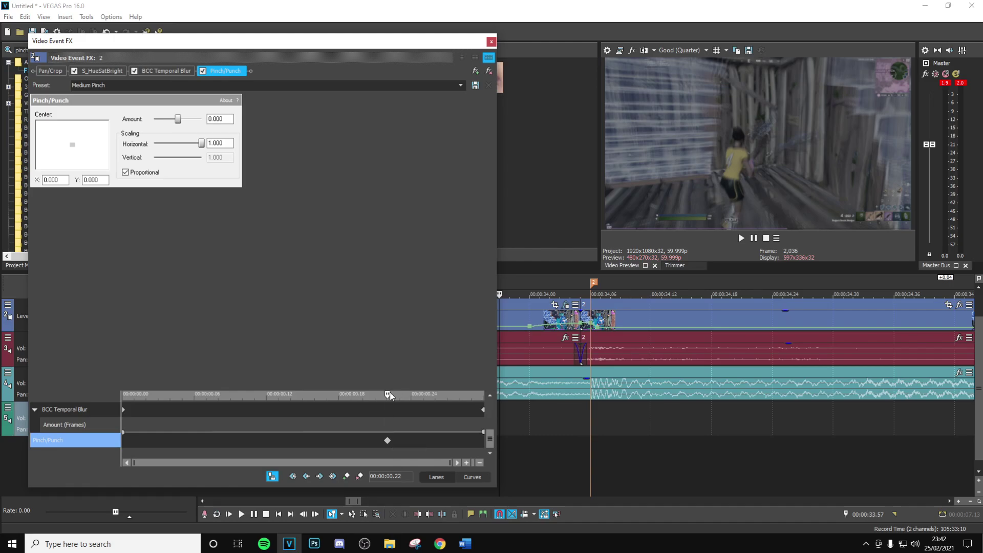
- Set the pinch Amount to -0.700 at the event's end and preview it
{"action": "left_click_drag", "start_coordinate": [388, 395], "coordinate": [484, 395]}
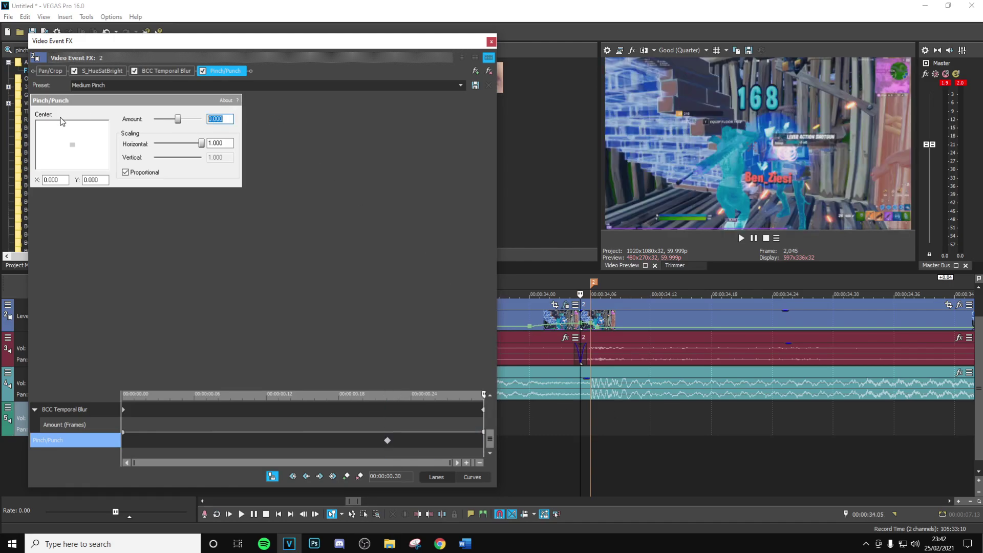
{"action": "type", "text": "-0.7"}
{"action": "key", "text": "Return"}
{"action": "left_click", "coordinate": [491, 41]}
{"action": "left_click", "coordinate": [527, 410]}
{"action": "key", "text": "Right"}
{"action": "key", "text": "Right"}
{"action": "key", "text": "Right"}
{"action": "key", "text": "Right"}
{"action": "key", "text": "Right"}
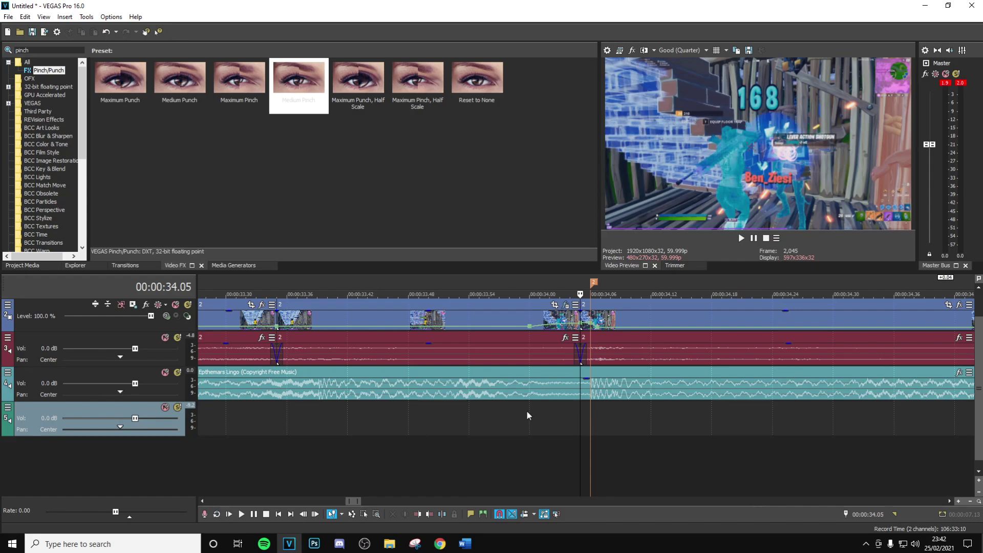
{"action": "left_click", "coordinate": [513, 422]}
- Apply S_FilmDamage's build up damage preset to the clip with Dust Density 0
{"action": "left_click", "coordinate": [7, 50]}
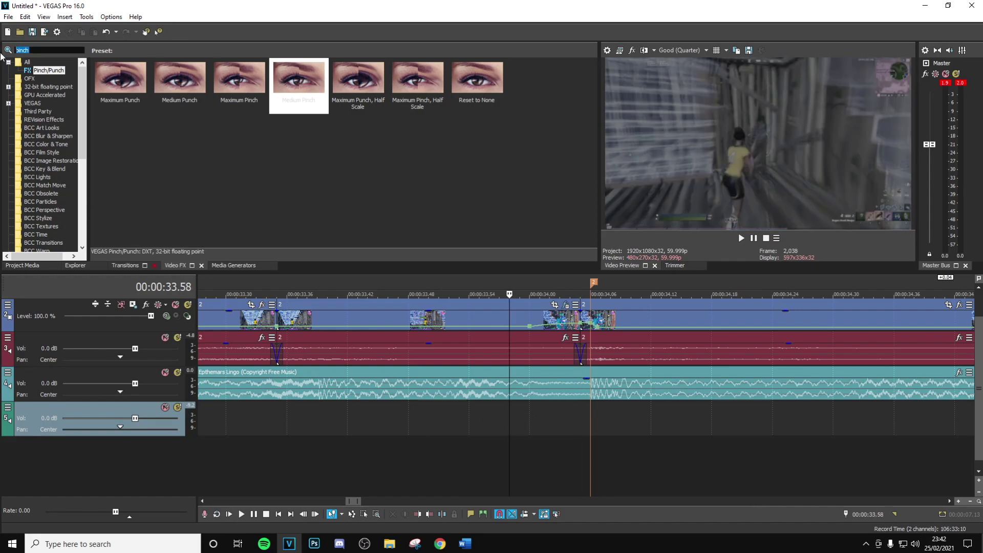
{"action": "type", "text": "filmda"}
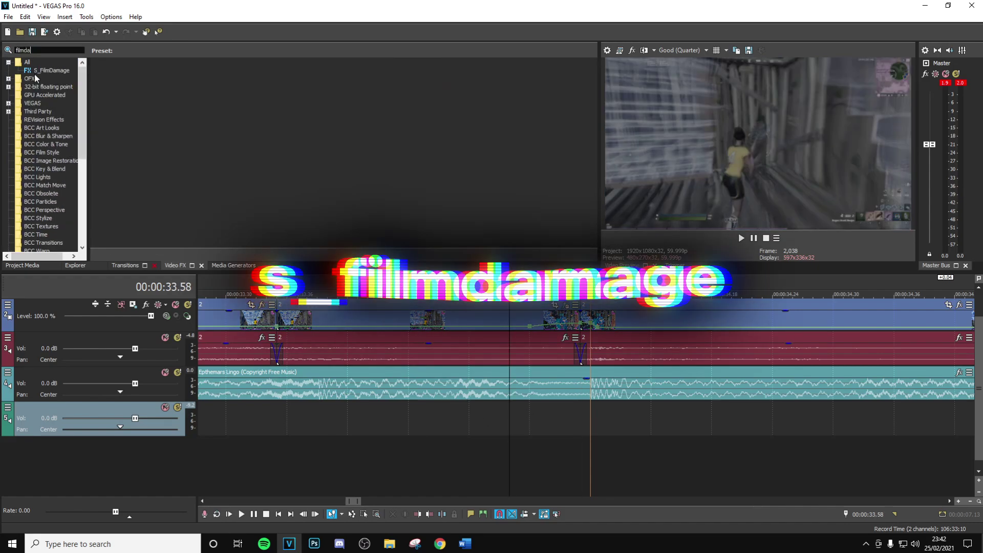
{"action": "left_click", "coordinate": [41, 71]}
{"action": "left_click_drag", "start_coordinate": [340, 99], "coordinate": [369, 97]}
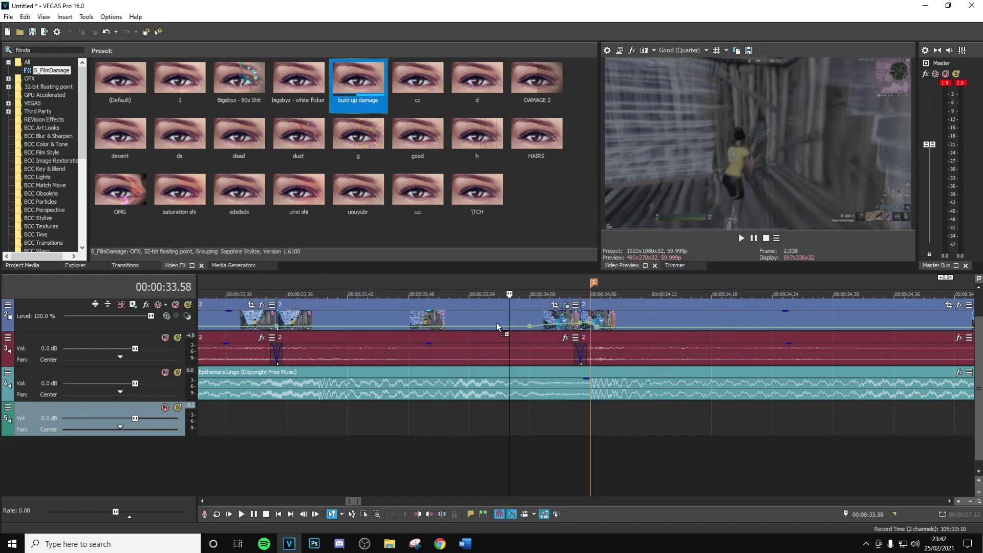
{"action": "left_click_drag", "start_coordinate": [498, 324], "coordinate": [497, 324]}
{"action": "type", "text": "0"}
{"action": "key", "text": "Return"}
- Zero the Vignette Darkness and set Dust Density to 15 at 00:00:00.28
{"action": "left_click_drag", "start_coordinate": [84, 383], "coordinate": [302, 383]}
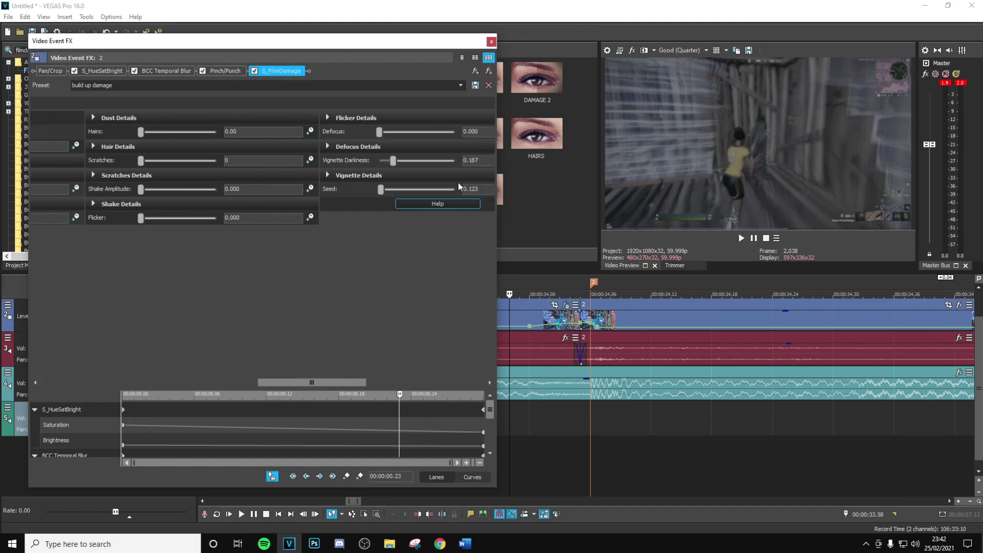
{"action": "type", "text": "0"}
{"action": "key", "text": "Return"}
{"action": "left_click_drag", "start_coordinate": [323, 383], "coordinate": [108, 383]}
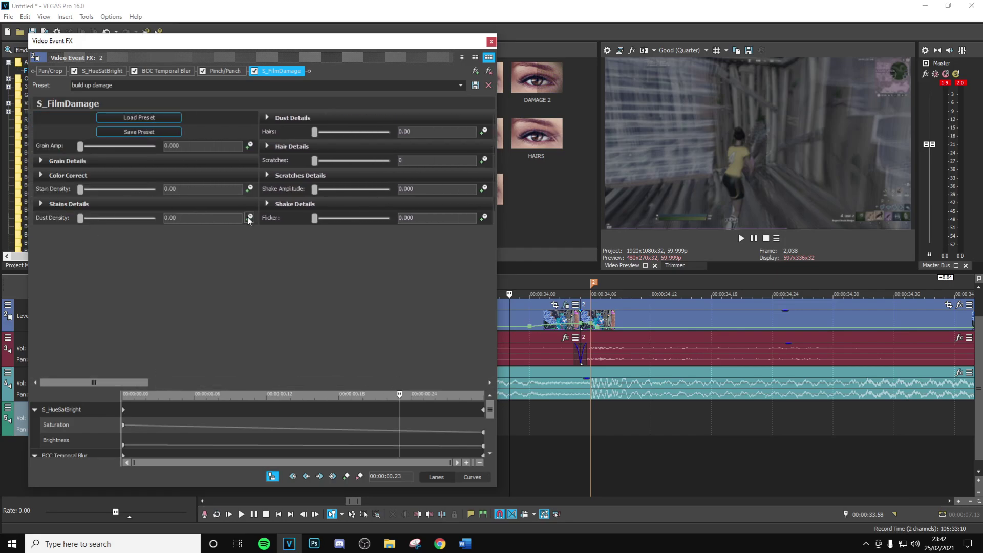
{"action": "left_click_drag", "start_coordinate": [421, 401], "coordinate": [470, 355]}
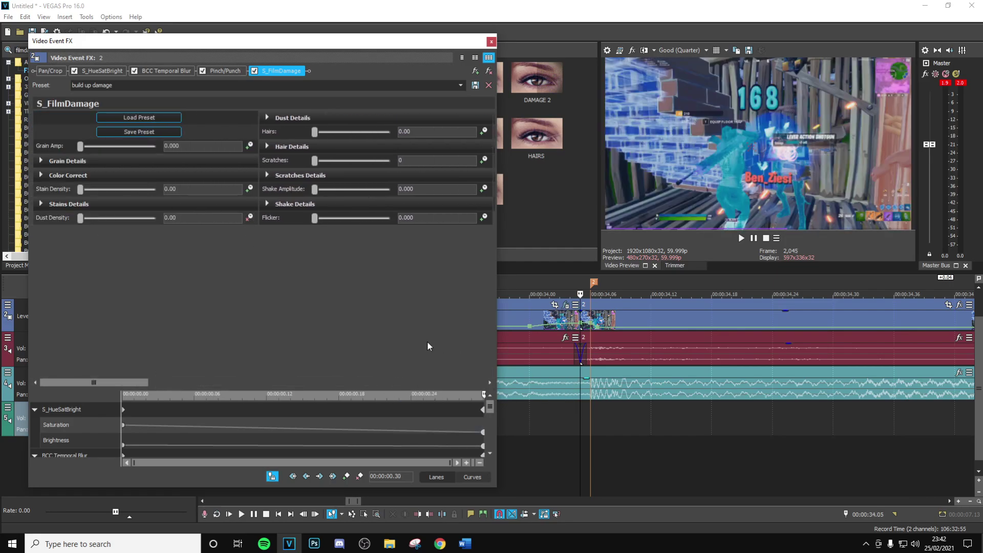
{"action": "mouse_move", "coordinate": [483, 398]}
{"action": "left_mouse_down"}
{"action": "mouse_move", "coordinate": [291, 398]}
{"action": "mouse_move", "coordinate": [419, 322]}
{"action": "left_mouse_up"}
{"action": "type", "text": "15"}
{"action": "key", "text": "Return"}
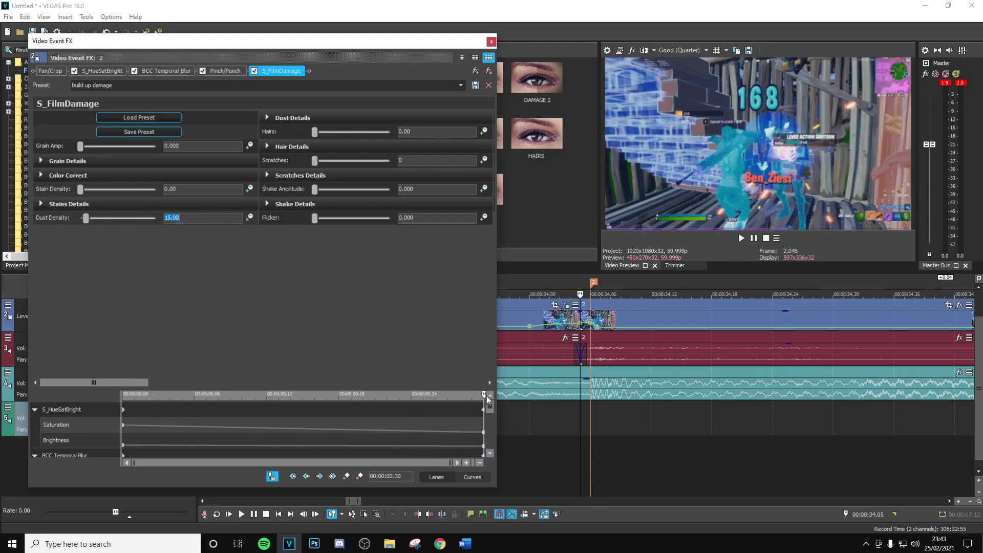
- Animate Vignette Darkness up to 0.600 at the end keyframe
{"action": "mouse_move", "coordinate": [484, 398]}
{"action": "left_mouse_down"}
{"action": "mouse_move", "coordinate": [364, 395]}
{"action": "mouse_move", "coordinate": [484, 396]}
{"action": "left_mouse_up"}
{"action": "left_click_drag", "start_coordinate": [115, 383], "coordinate": [345, 262]}
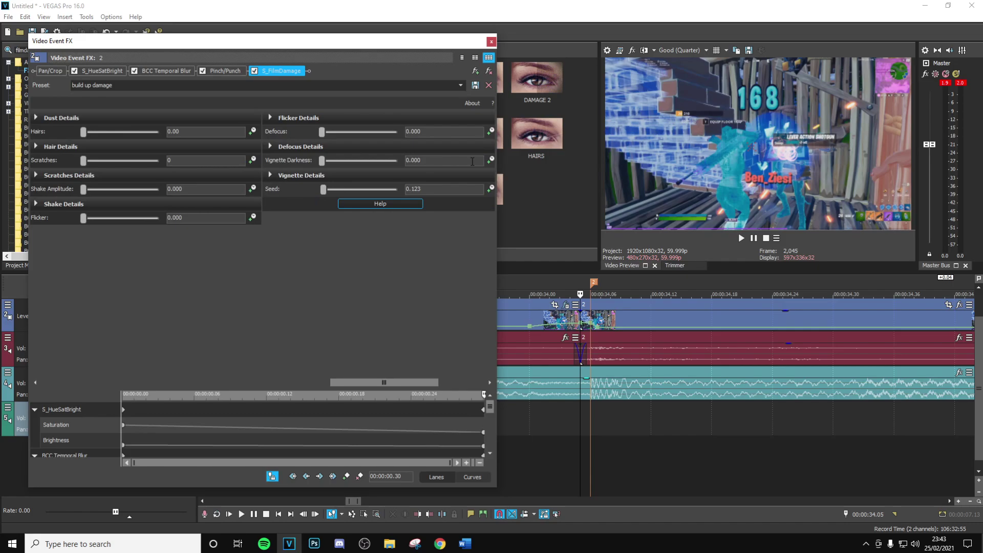
{"action": "left_click", "coordinate": [490, 160]}
{"action": "type", "text": "6"}
{"action": "key", "text": "Return"}
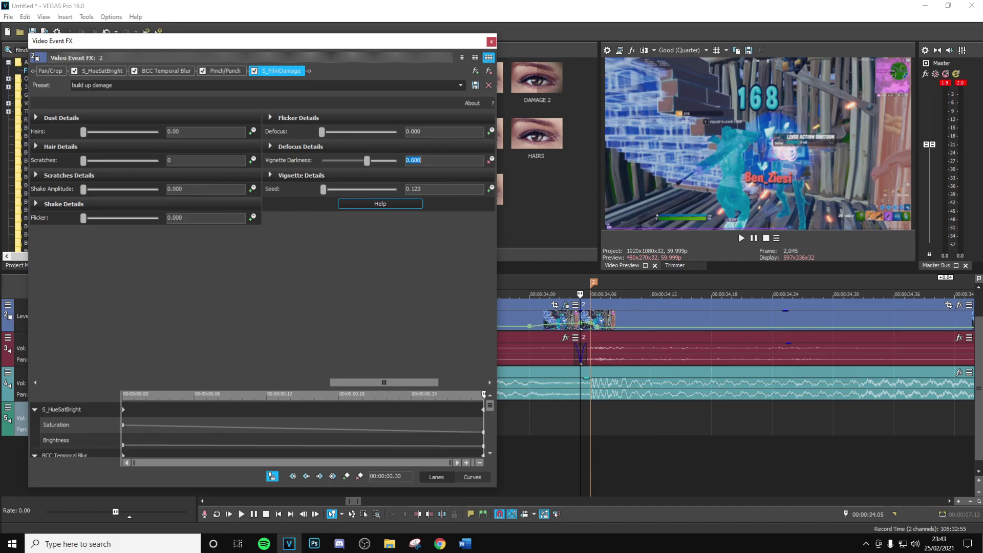
{"action": "left_click", "coordinate": [491, 42]}
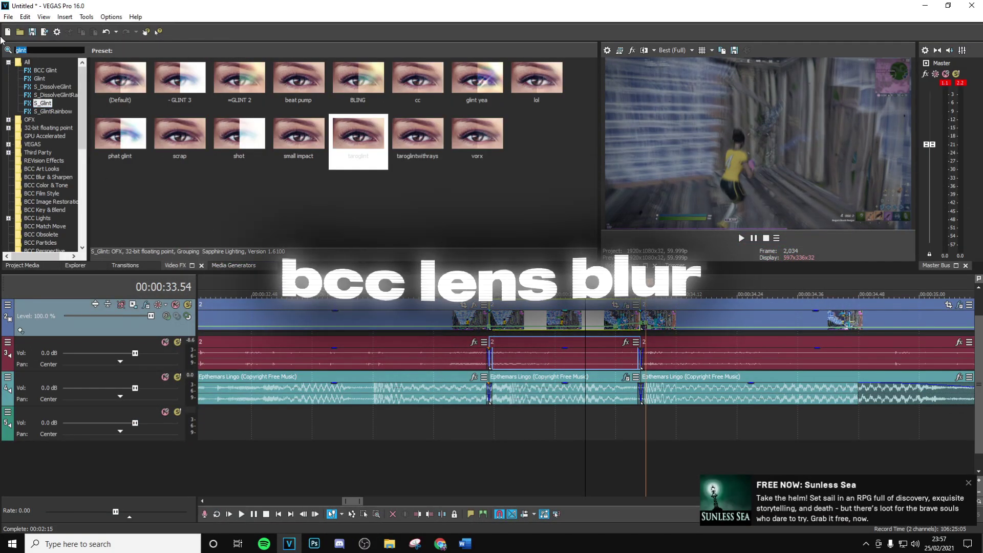
- Add BCC Lens Blur's Default preset with Gamma 1000 and Iris Scale ramping from 0 to 4
{"action": "type", "text": "bcc lens"}
{"action": "left_click", "coordinate": [47, 72]}
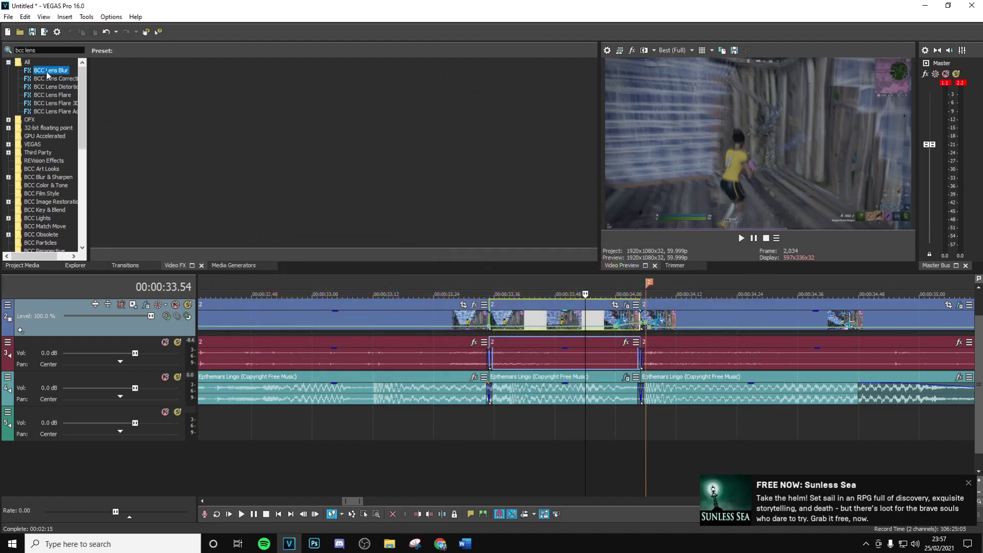
{"action": "left_click_drag", "start_coordinate": [121, 84], "coordinate": [556, 318]}
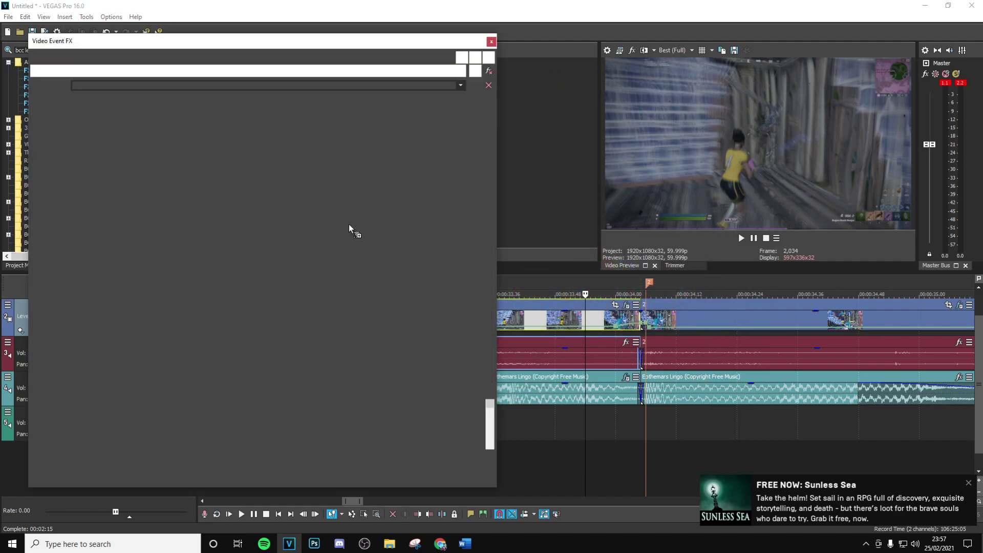
{"action": "left_click_drag", "start_coordinate": [299, 117], "coordinate": [568, 111]}
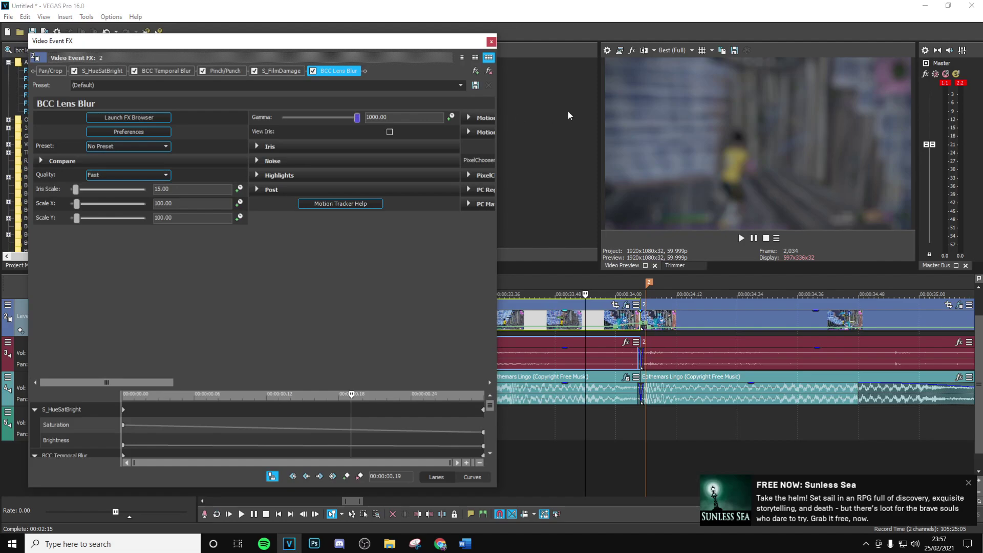
{"action": "left_click", "coordinate": [177, 190]}
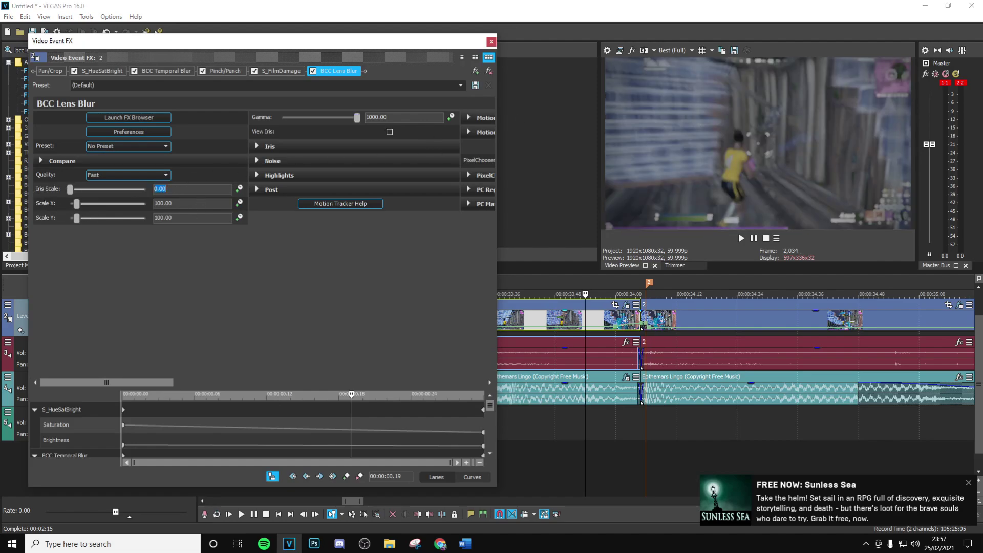
{"action": "left_click_drag", "start_coordinate": [354, 394], "coordinate": [484, 394]}
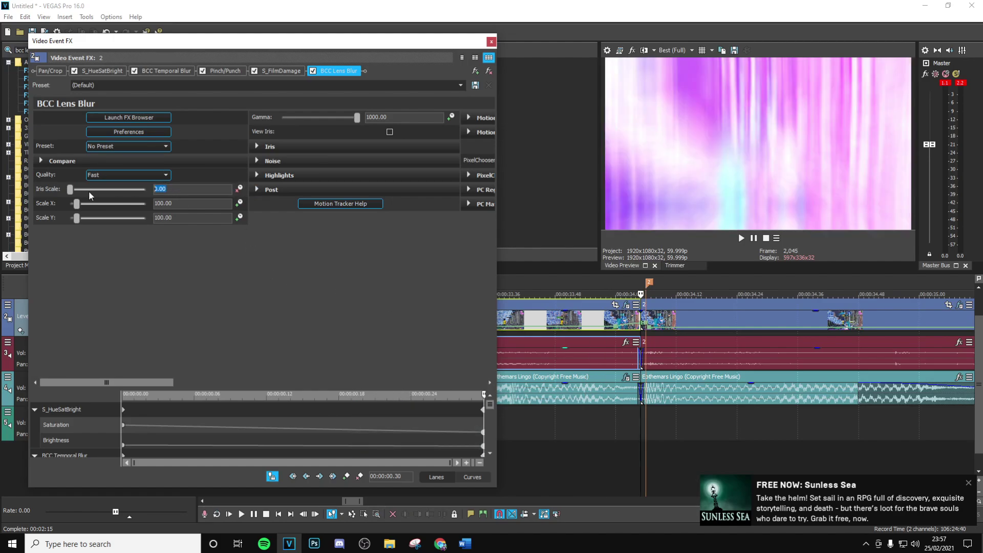
{"action": "left_click", "coordinate": [491, 42]}
- Play back the edited slow-motion section from the video clip
{"action": "left_click", "coordinate": [585, 322]}
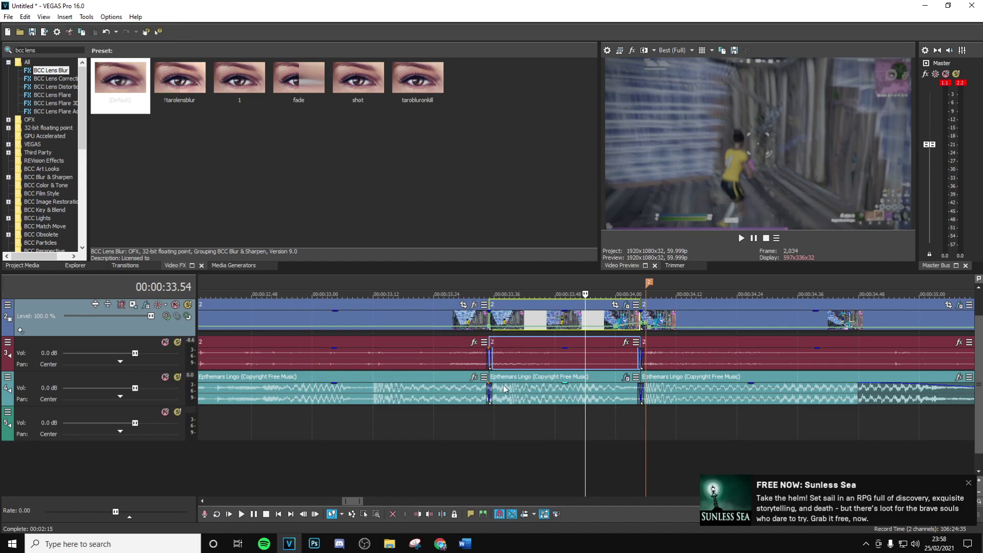
{"action": "left_click", "coordinate": [589, 318]}
{"action": "key", "text": "space"}
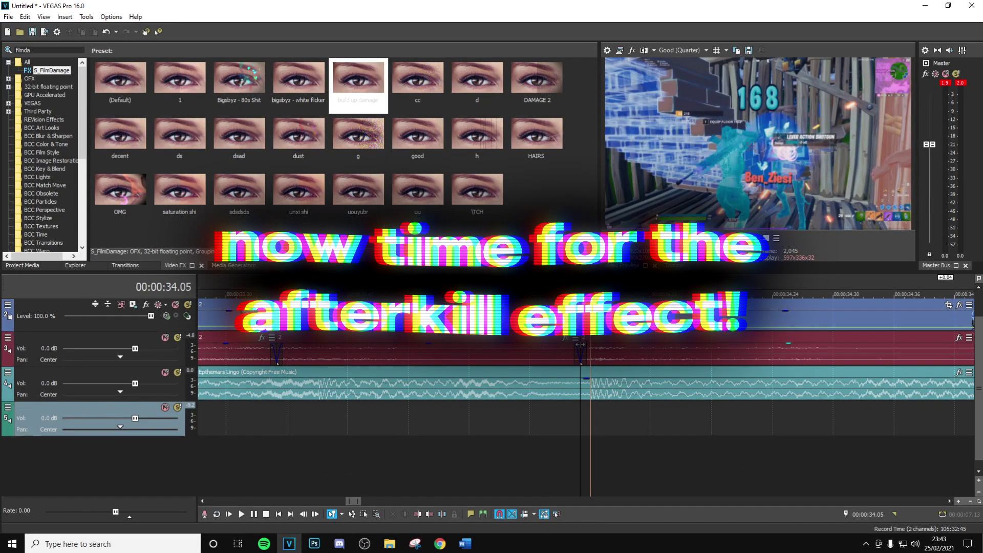
- Split the music event at 33.35 and 34.05 and select the middle piece
{"action": "left_click", "coordinate": [396, 423]}
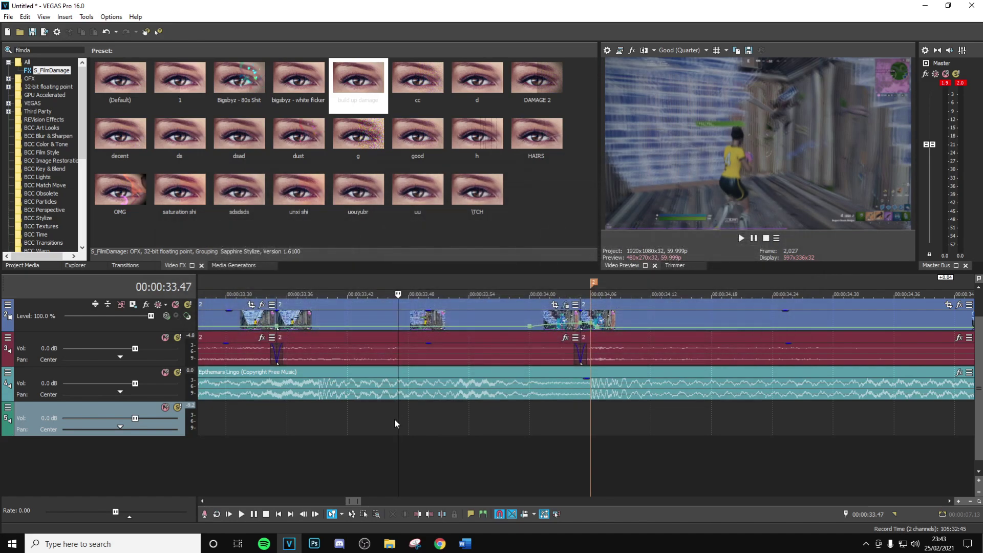
{"action": "left_click", "coordinate": [277, 389]}
{"action": "right_click", "coordinate": [276, 389]}
{"action": "left_click", "coordinate": [348, 374]}
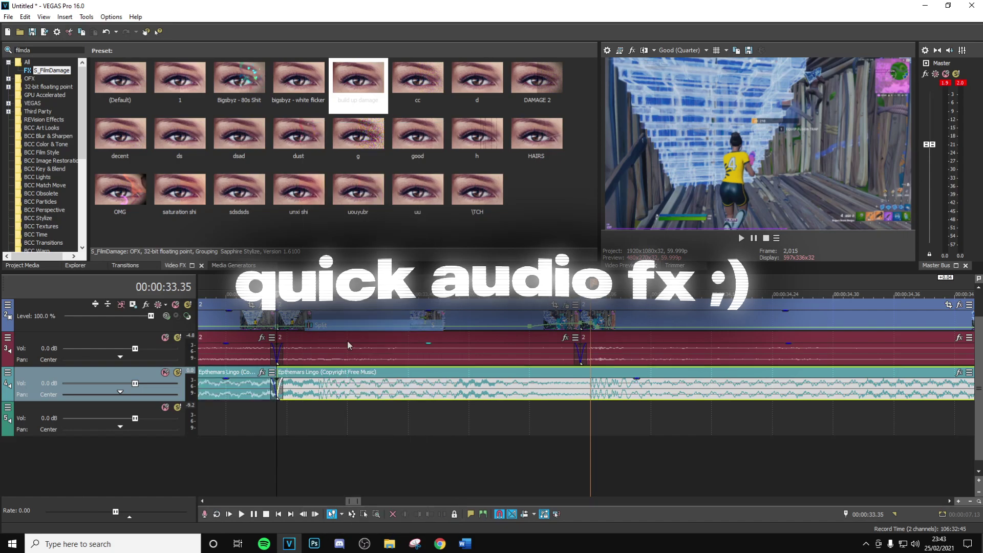
{"action": "left_click", "coordinate": [581, 392]}
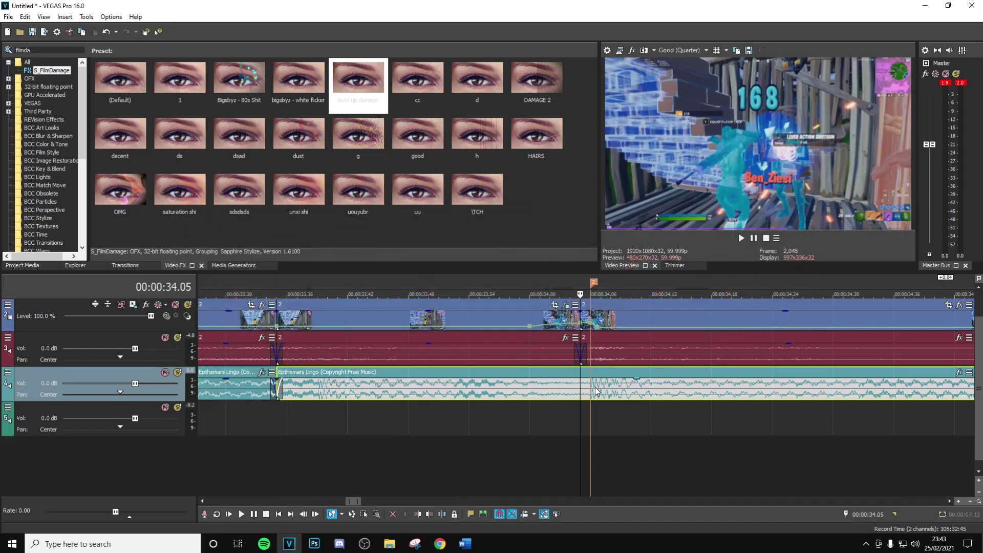
{"action": "right_click", "coordinate": [599, 392]}
{"action": "left_click", "coordinate": [661, 334]}
{"action": "left_click", "coordinate": [489, 389]}
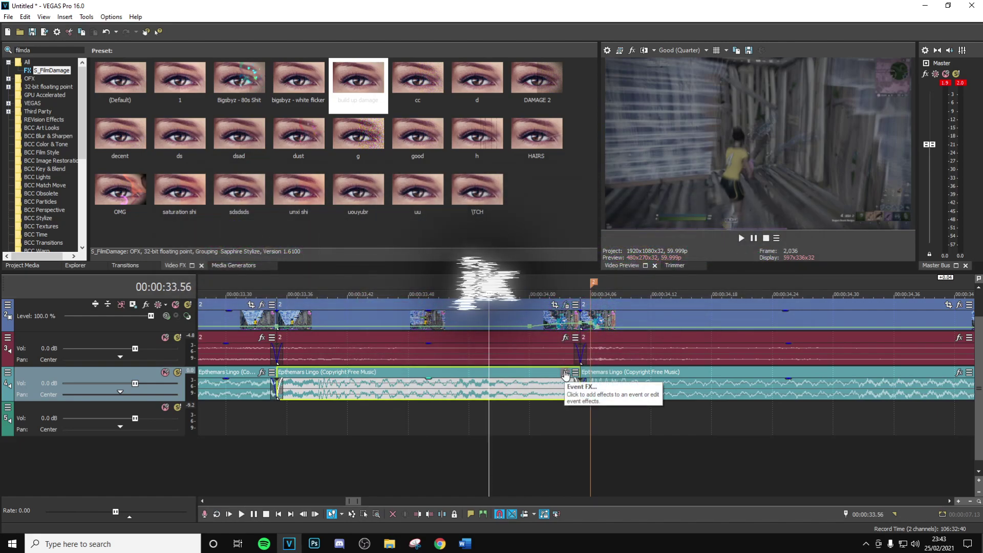
- Add Resonant Filter with the [Sys] Muffler preset to the middle music piece
{"action": "left_click", "coordinate": [566, 373]}
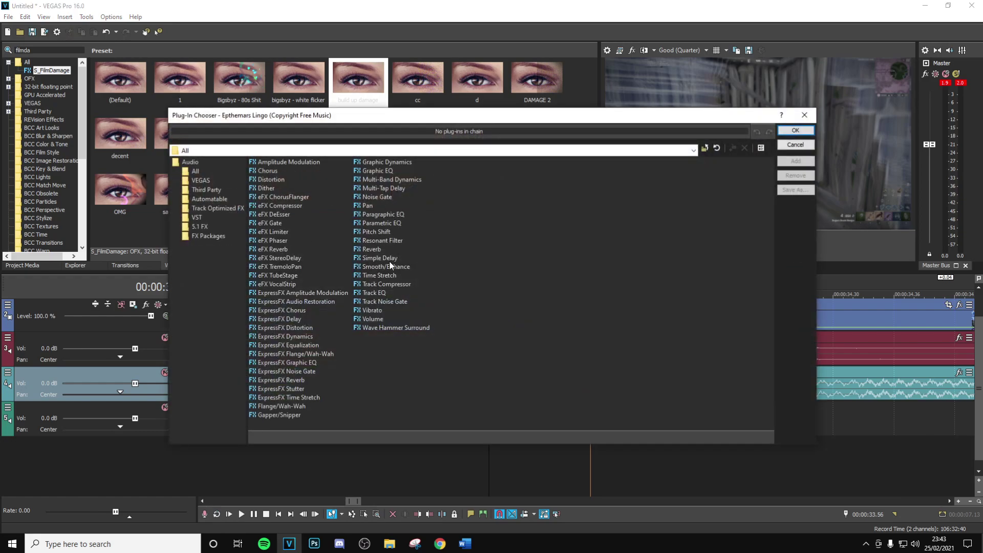
{"action": "left_click", "coordinate": [384, 241]}
{"action": "left_click", "coordinate": [796, 131]}
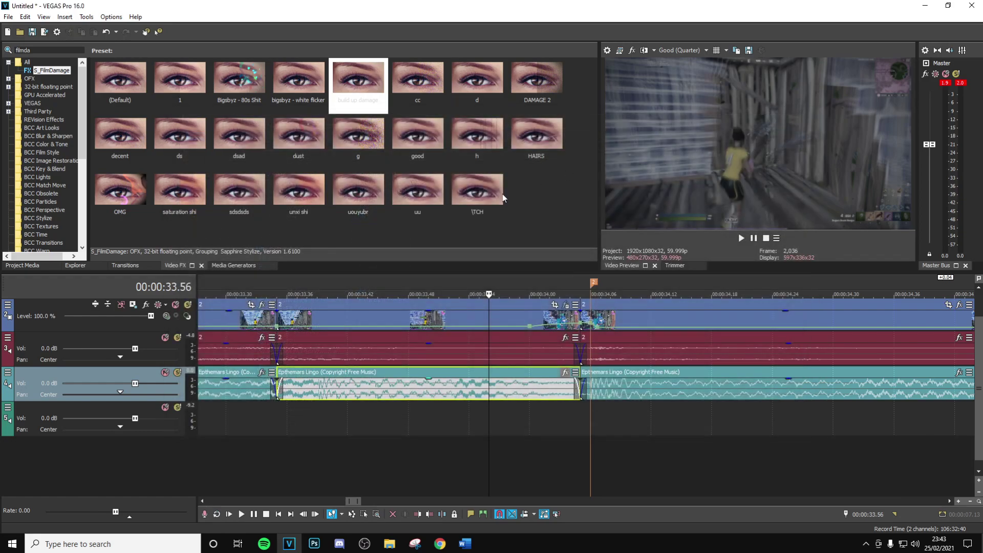
{"action": "left_click", "coordinate": [213, 107]}
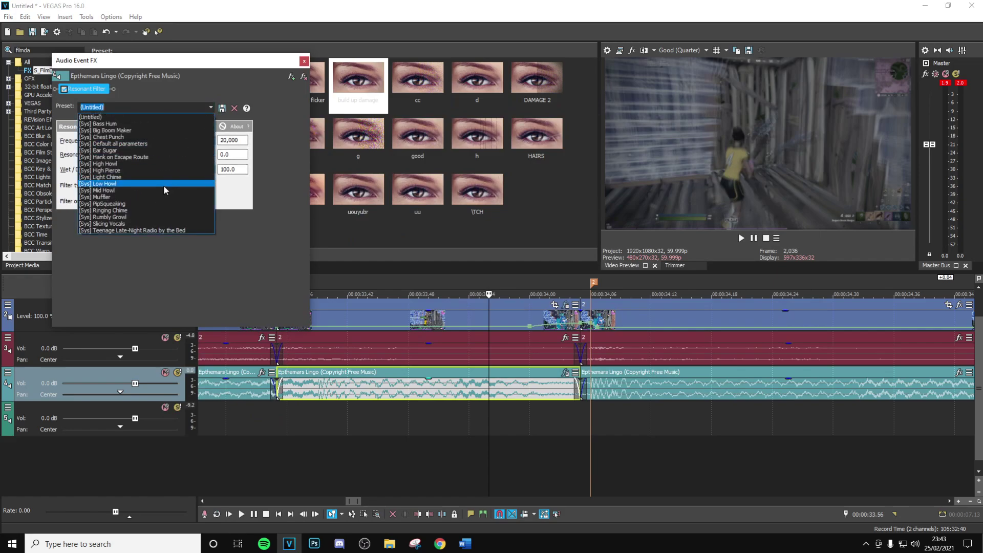
{"action": "left_click", "coordinate": [137, 196]}
{"action": "left_click", "coordinate": [304, 61]}
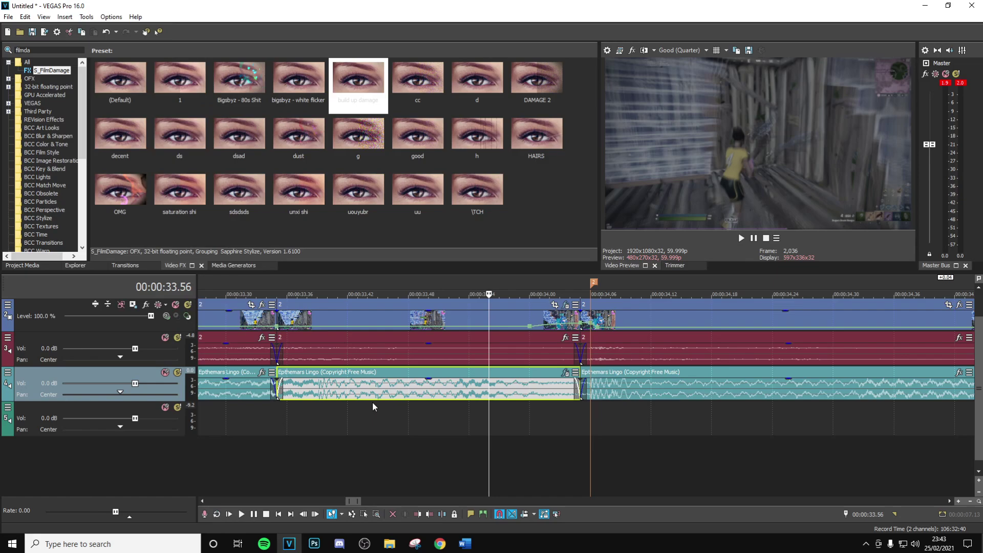
{"action": "left_click", "coordinate": [533, 409]}
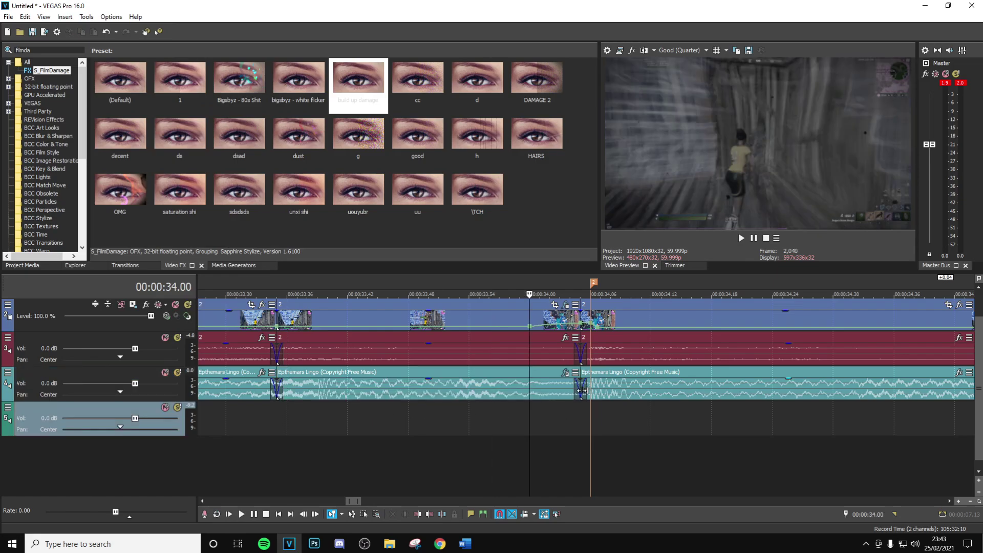
{"action": "left_click", "coordinate": [583, 318]}
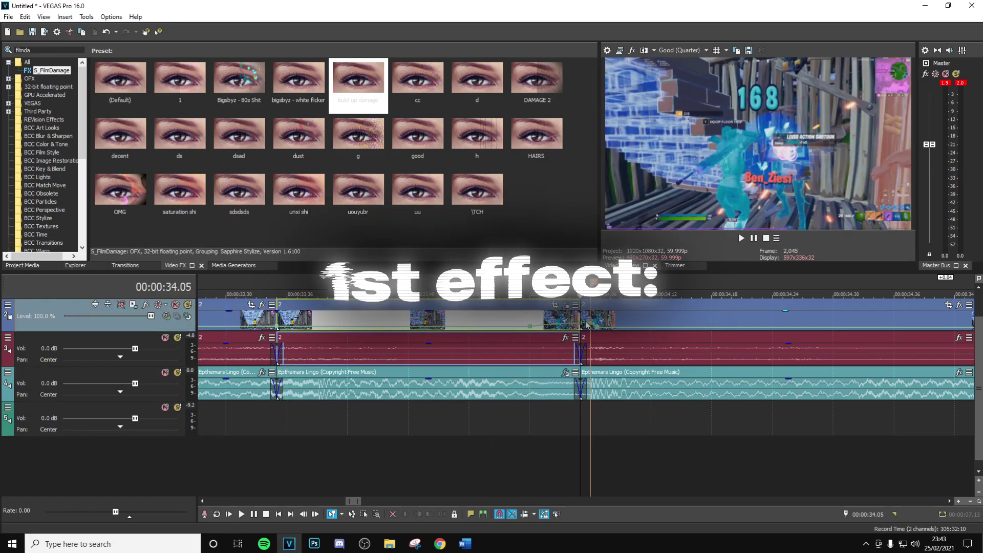
- Apply the really nice BCC Film Glow preset to the clip and saturate its glow colour
{"action": "double_click", "coordinate": [21, 50]}
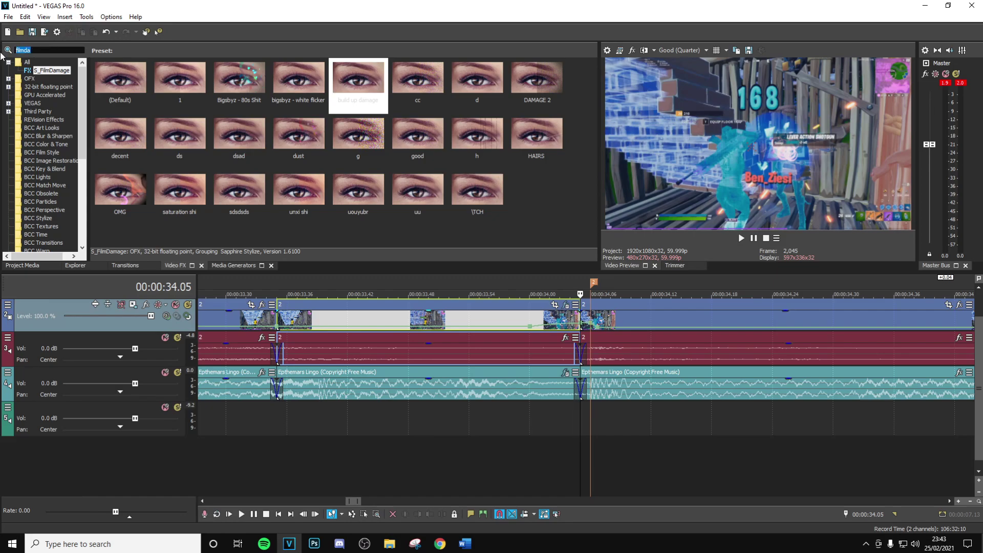
{"action": "type", "text": "film glow"}
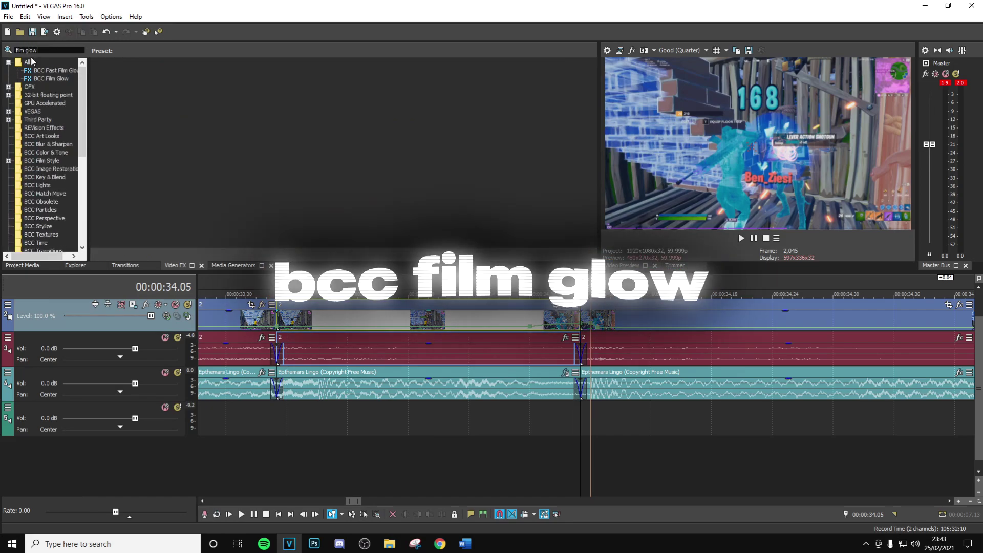
{"action": "left_click", "coordinate": [54, 78]}
{"action": "left_click_drag", "start_coordinate": [288, 151], "coordinate": [635, 316]}
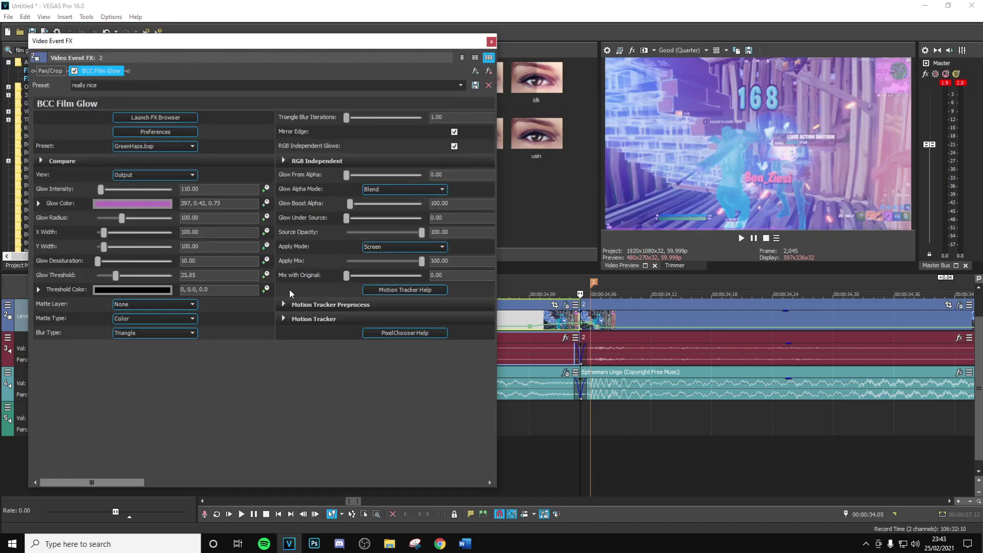
{"action": "left_click", "coordinate": [131, 203]}
{"action": "left_click_drag", "start_coordinate": [88, 257], "coordinate": [137, 253]}
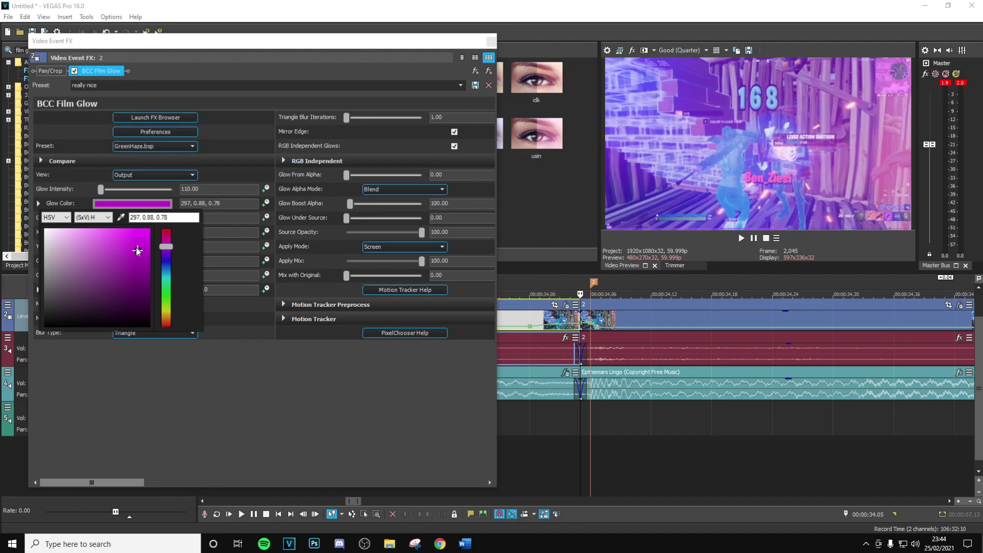
{"action": "left_click", "coordinate": [215, 170]}
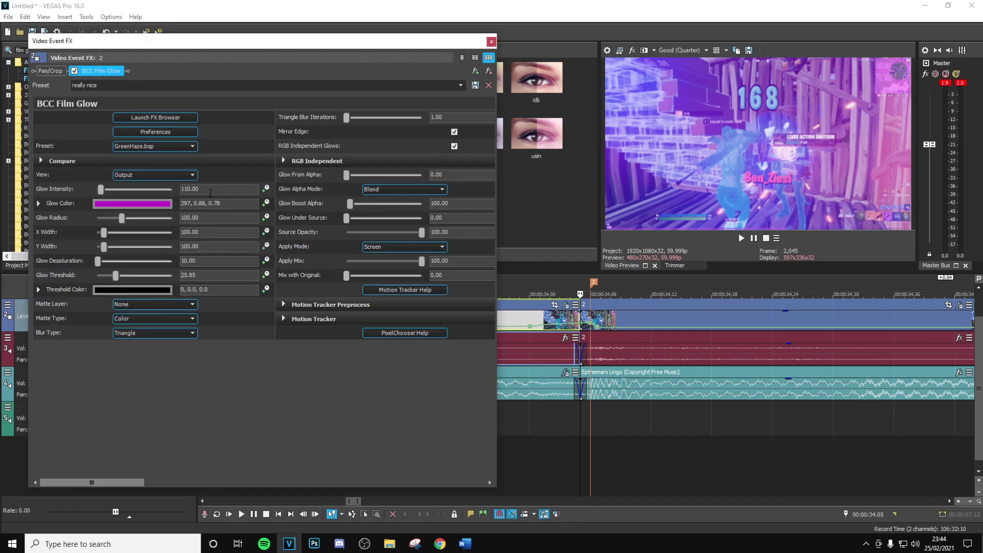
- Keyframe Glow Intensity to fade from 120 down to 0 at 00:00:00.45
{"action": "left_click_drag", "start_coordinate": [91, 487], "coordinate": [65, 463]}
{"action": "scroll", "coordinate": [194, 208], "scroll_direction": "down", "scroll_amount": 2}
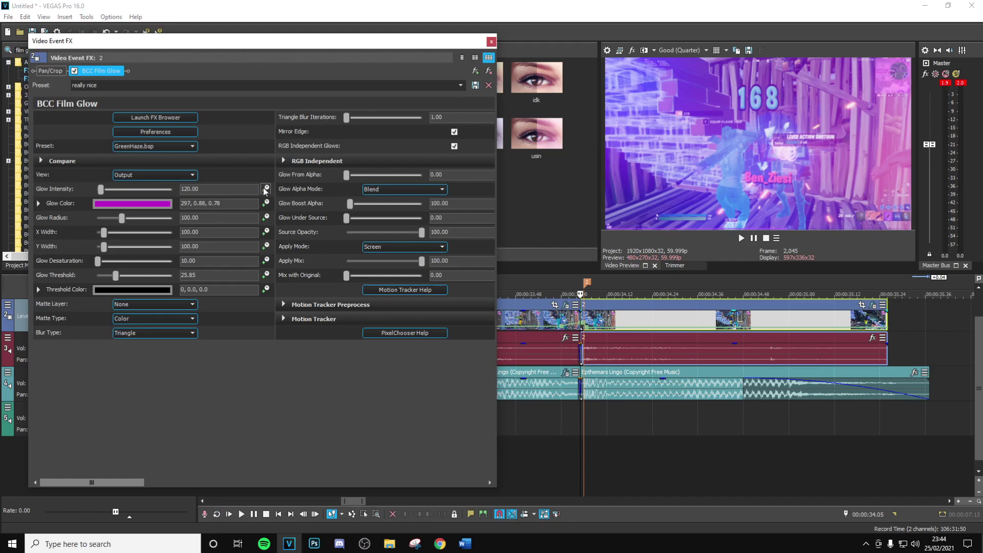
{"action": "left_click", "coordinate": [265, 189]}
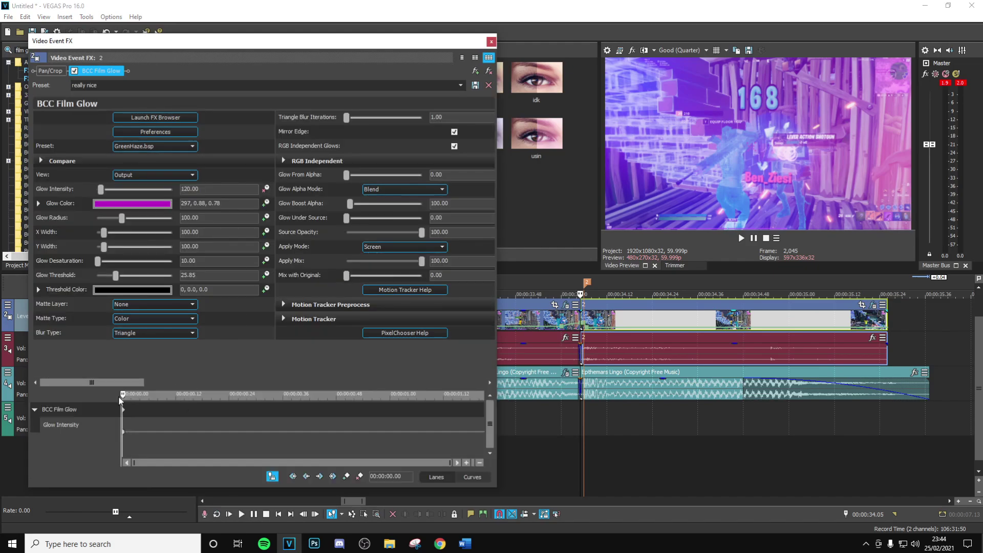
{"action": "left_click_drag", "start_coordinate": [125, 399], "coordinate": [317, 408]}
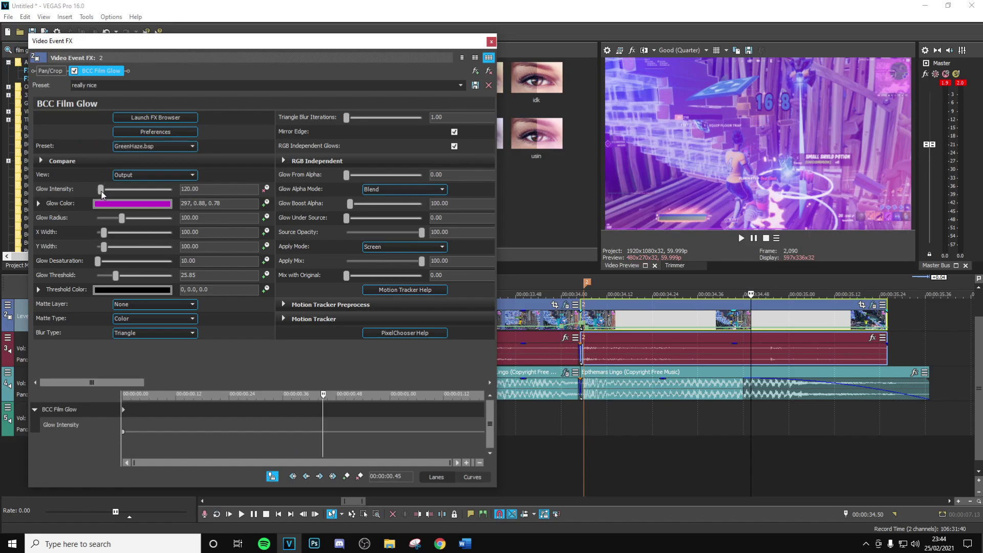
{"action": "left_click_drag", "start_coordinate": [101, 189], "coordinate": [70, 191]}
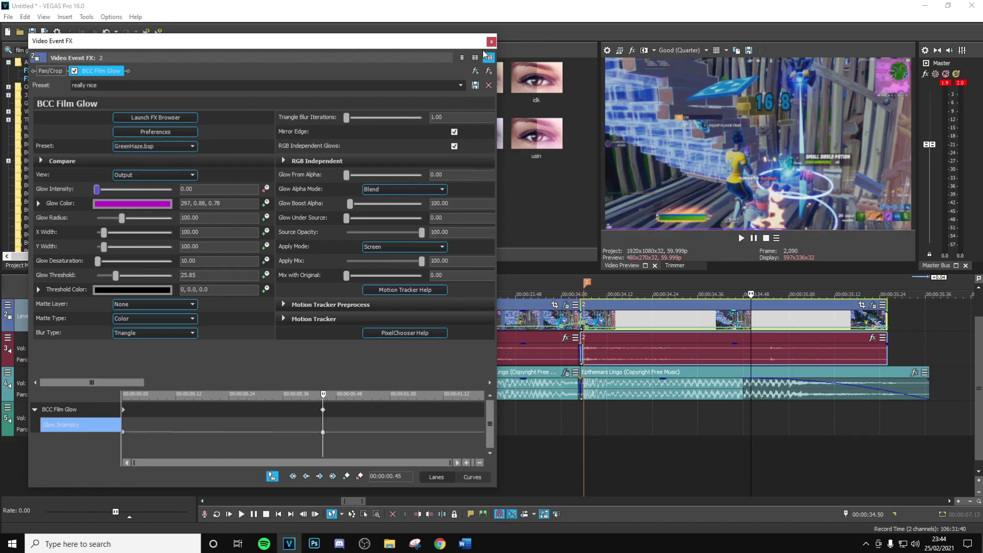
{"action": "left_click", "coordinate": [491, 41]}
{"action": "triple_click", "coordinate": [36, 49]}
- Apply the S_Flicker taroflicker preset to the slow-motion clip
{"action": "type", "text": "flicker"}
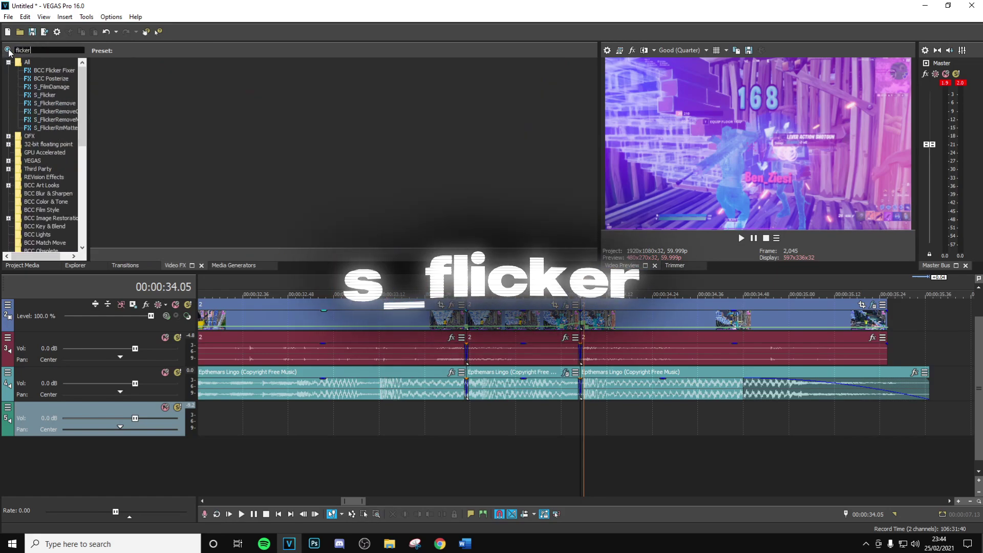
{"action": "left_click", "coordinate": [47, 95]}
{"action": "left_click_drag", "start_coordinate": [358, 135], "coordinate": [613, 314]}
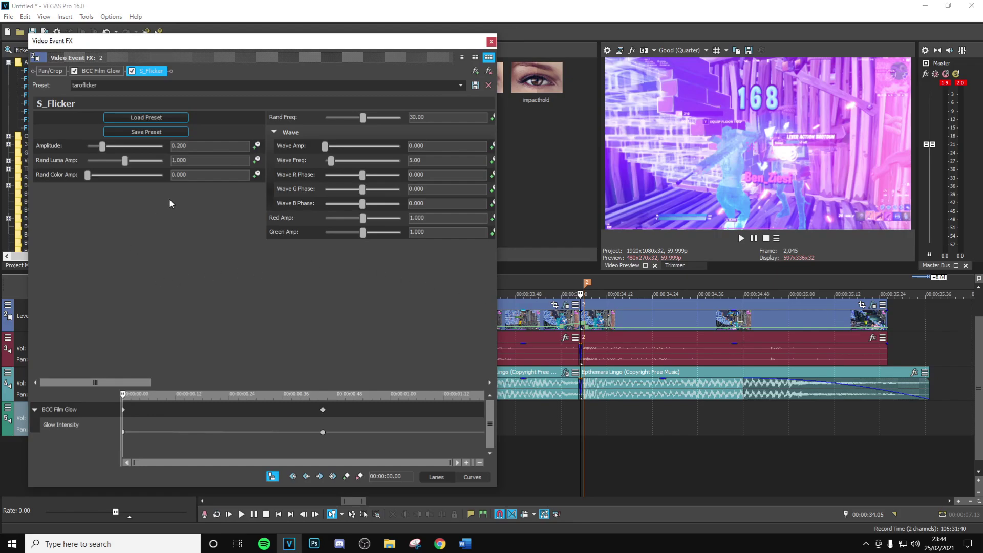
- Keyframe the flicker Amplitude from 0.200 down to 0.000 at the clip's end
{"action": "left_click", "coordinate": [257, 146]}
{"action": "left_click_drag", "start_coordinate": [115, 382], "coordinate": [68, 382]}
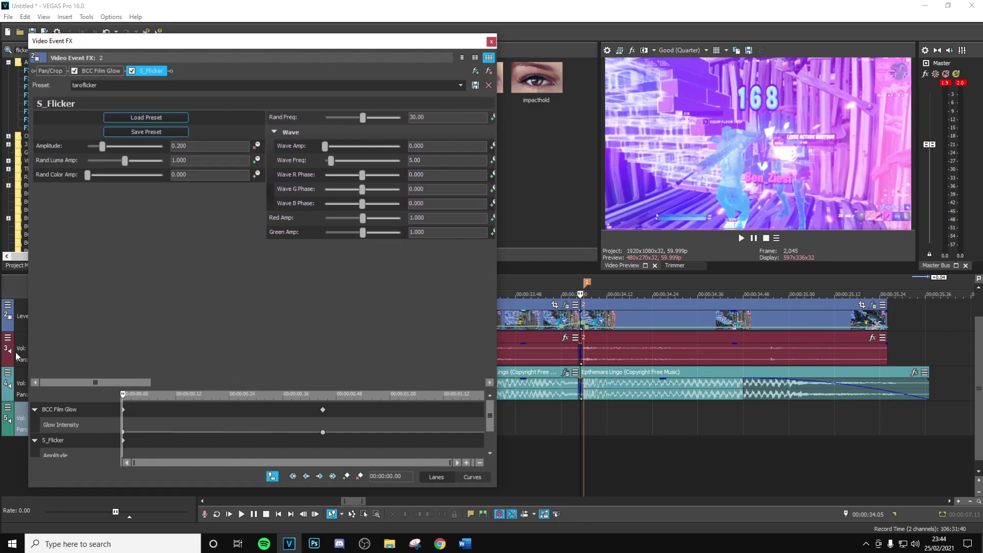
{"action": "left_click_drag", "start_coordinate": [124, 397], "coordinate": [484, 394]}
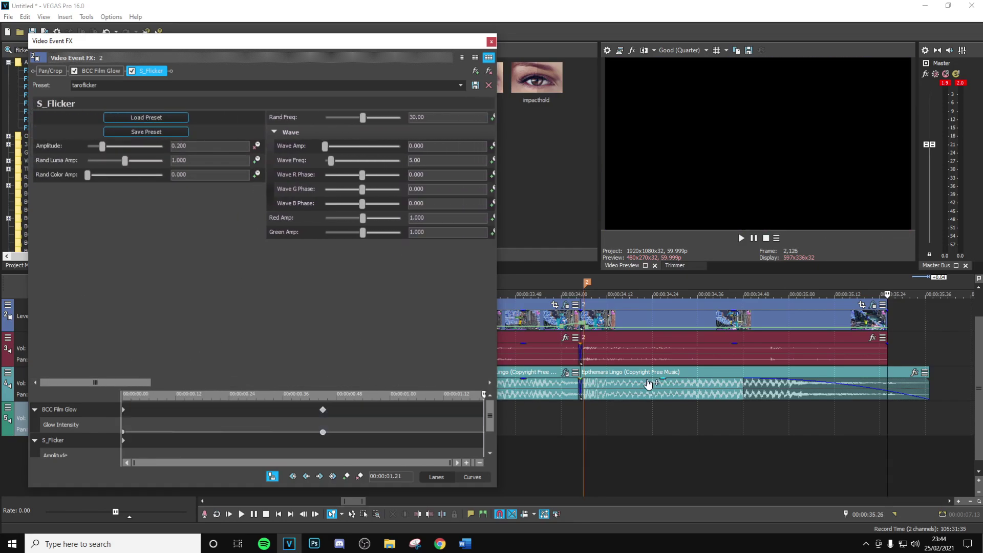
{"action": "left_click", "coordinate": [94, 147]}
{"action": "left_click_drag", "start_coordinate": [94, 146], "coordinate": [87, 146]}
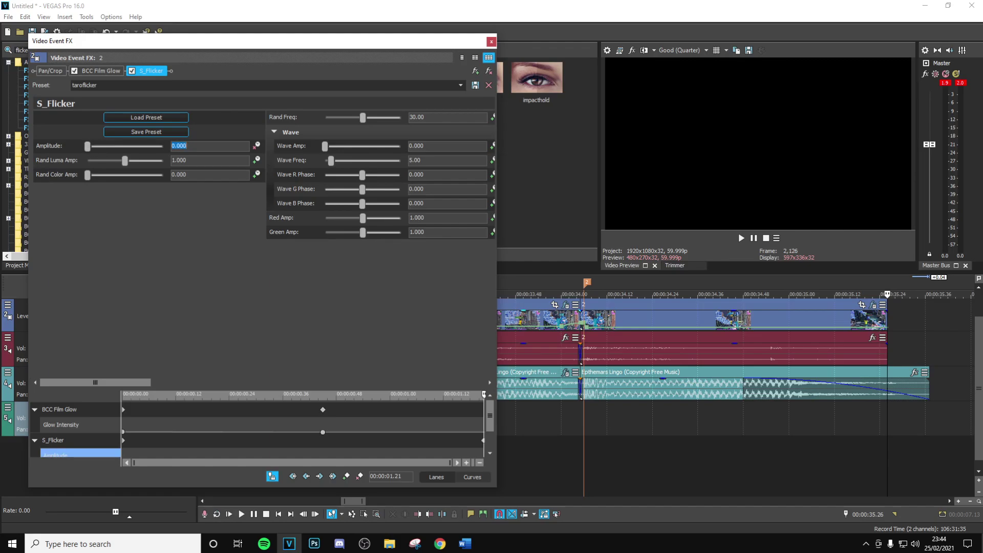
{"action": "left_click", "coordinate": [490, 41]}
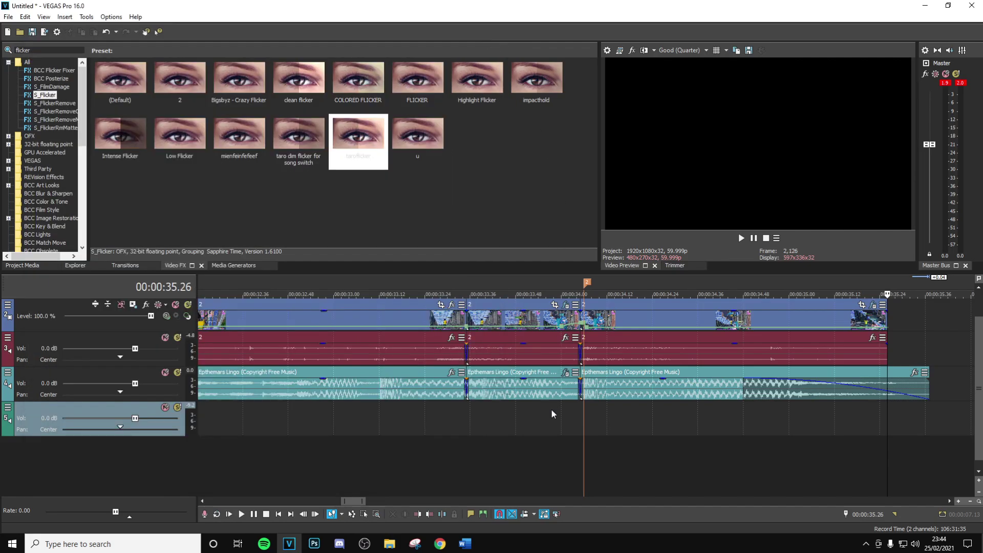
{"action": "left_click", "coordinate": [579, 423]}
- Apply the S_Shake taroyshake preset to the slow-motion clip
{"action": "double_click", "coordinate": [21, 50]}
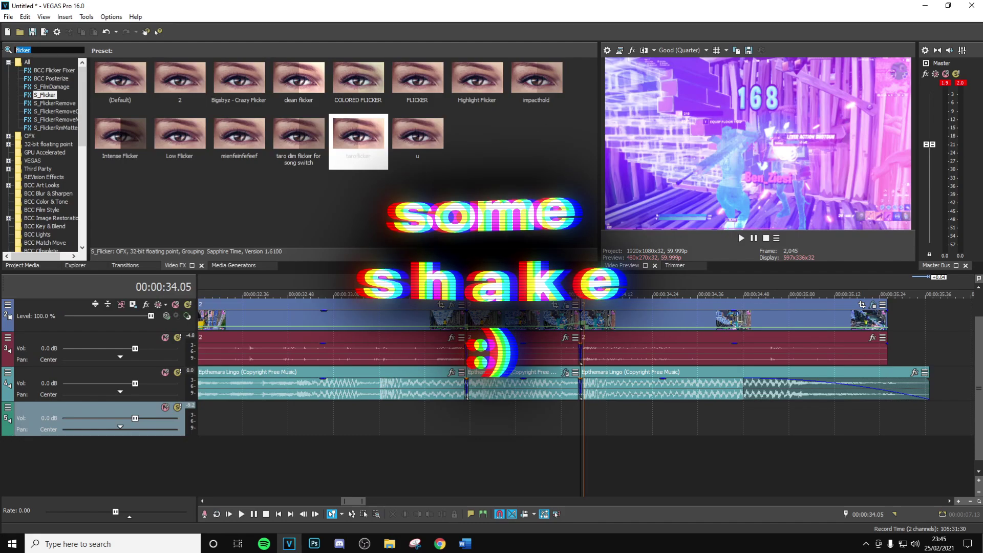
{"action": "type", "text": "shake"}
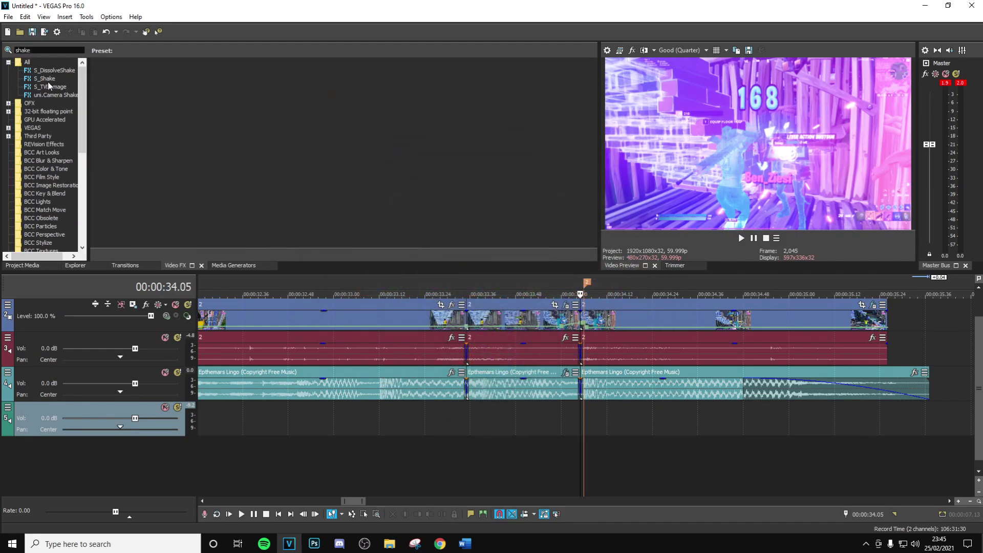
{"action": "left_click", "coordinate": [48, 80]}
{"action": "left_click_drag", "start_coordinate": [386, 148], "coordinate": [628, 309]}
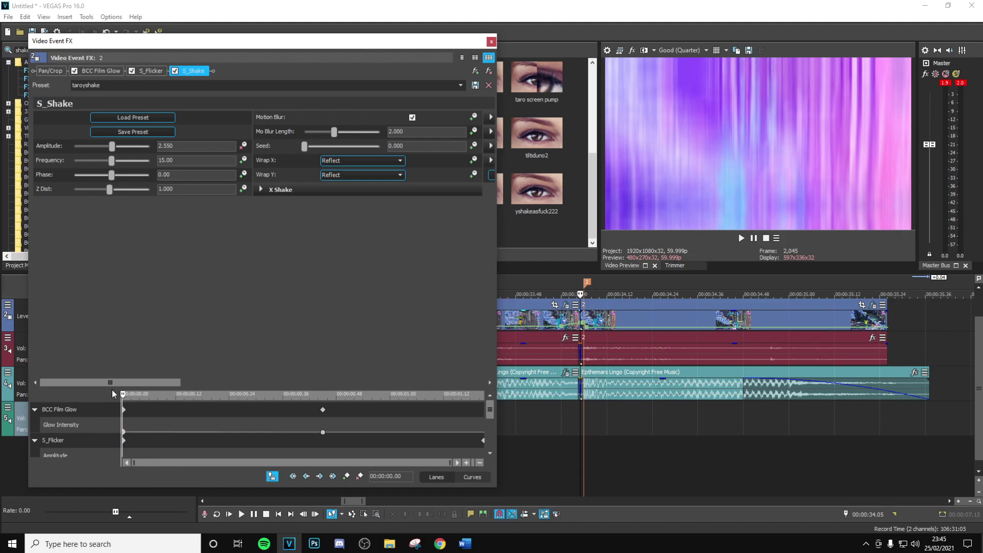
- Expand the X, Y, Z and Tilt Shake sections and preview the shake
{"action": "left_click_drag", "start_coordinate": [116, 383], "coordinate": [262, 382]}
{"action": "left_click", "coordinate": [172, 190]}
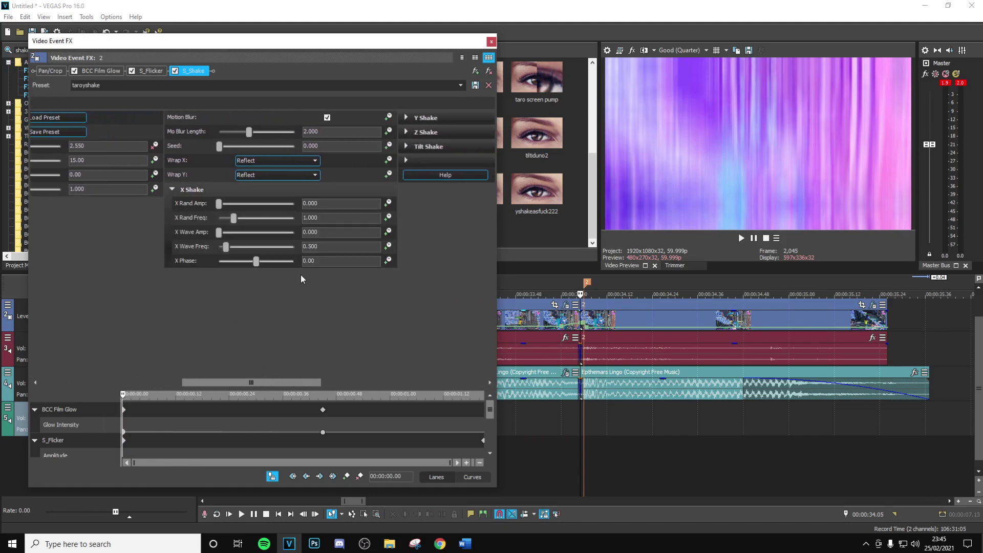
{"action": "left_click", "coordinate": [406, 119]}
{"action": "left_click", "coordinate": [407, 204]}
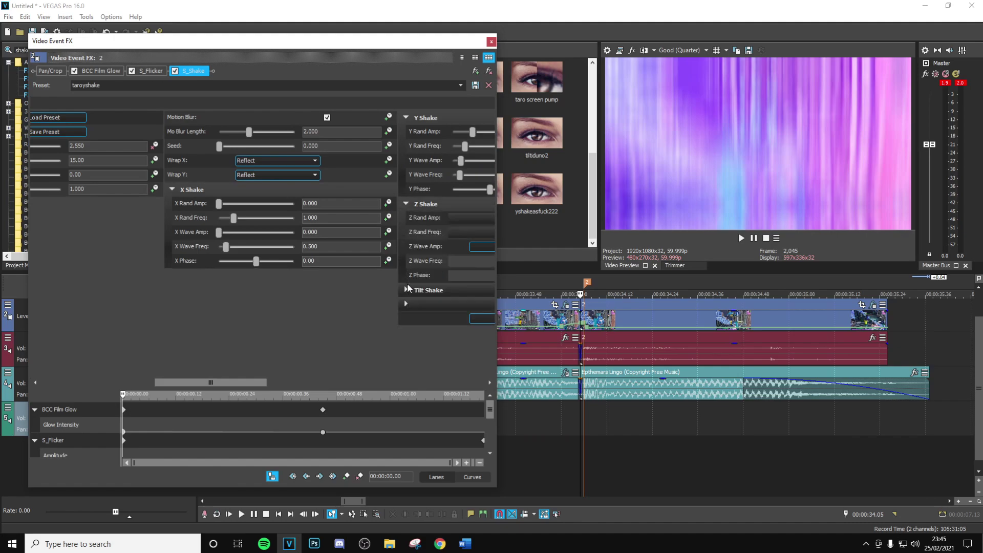
{"action": "left_click", "coordinate": [406, 290]}
{"action": "left_click_drag", "start_coordinate": [214, 386], "coordinate": [231, 172]}
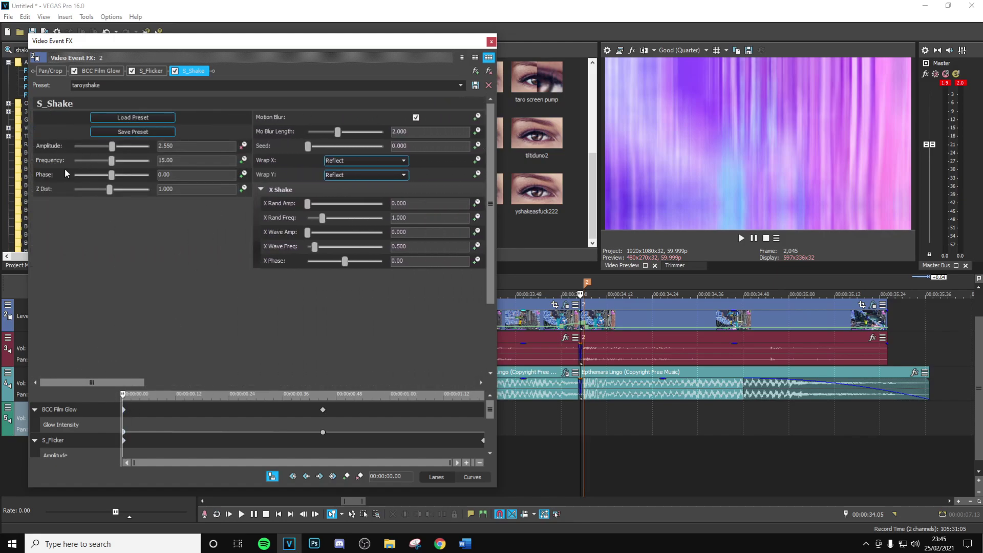
{"action": "key", "text": "space"}
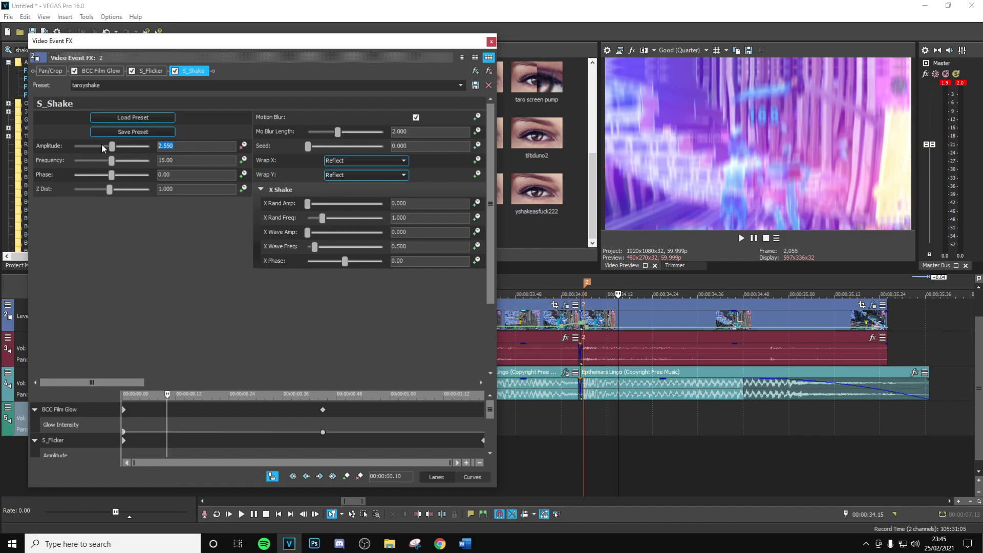
- Keyframe shake Amplitude to 0 at 00:00:00.10 and 2 at 00:00:00.07
{"action": "type", "text": "0"}
{"action": "key", "text": "Return"}
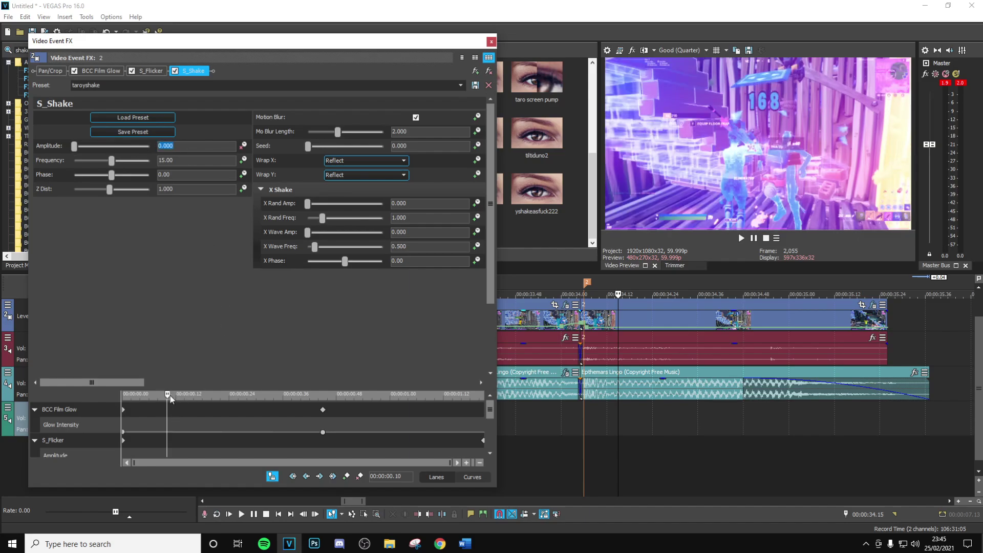
{"action": "key", "text": "Home"}
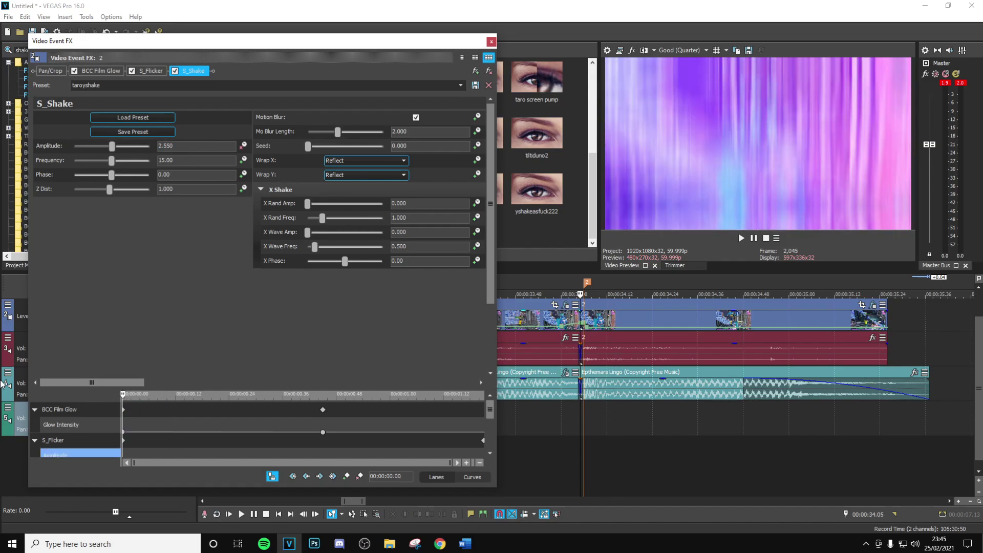
{"action": "key", "text": "space"}
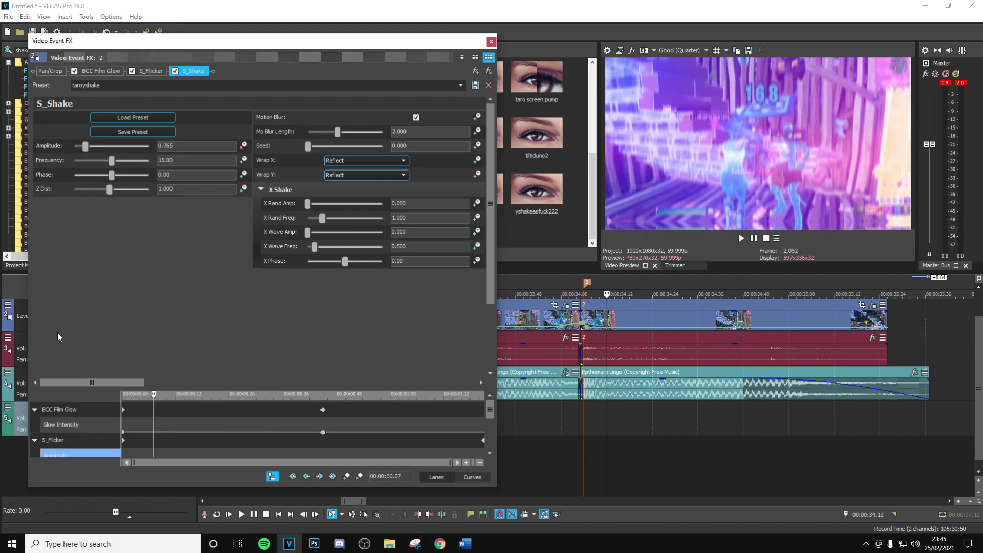
{"action": "double_click", "coordinate": [169, 146]}
{"action": "type", "text": "2"}
{"action": "key", "text": "Return"}
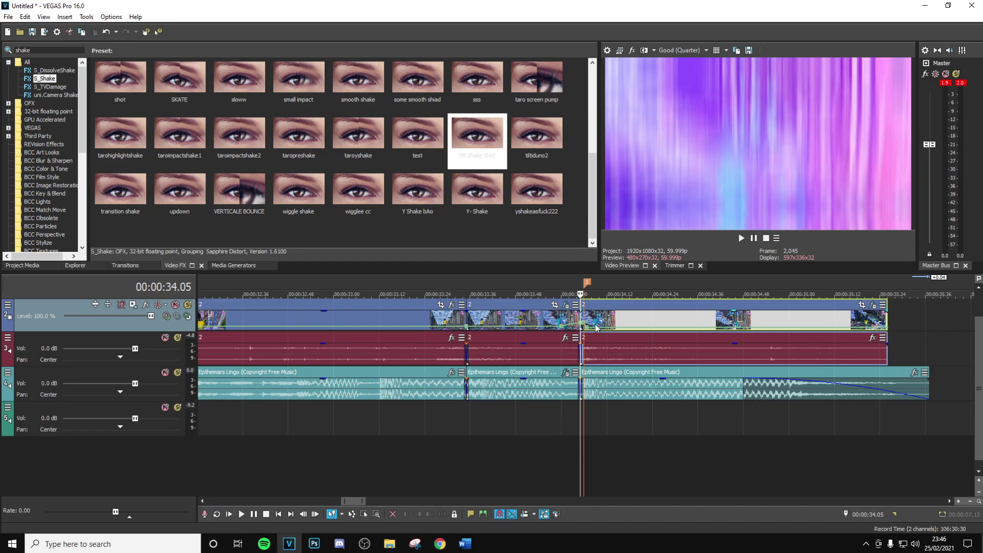
- Apply the Tilt Shake Shot preset and expand its X, Y, Z and Tilt Shake sections
{"action": "left_click_drag", "start_coordinate": [476, 136], "coordinate": [531, 193]}
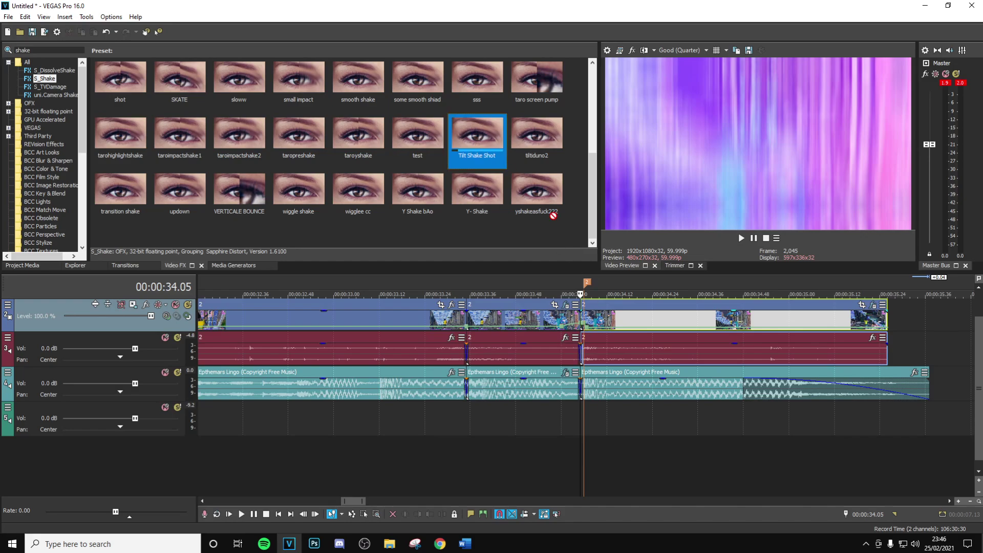
{"action": "left_click_drag", "start_coordinate": [614, 313], "coordinate": [615, 314]}
{"action": "left_click", "coordinate": [261, 189]}
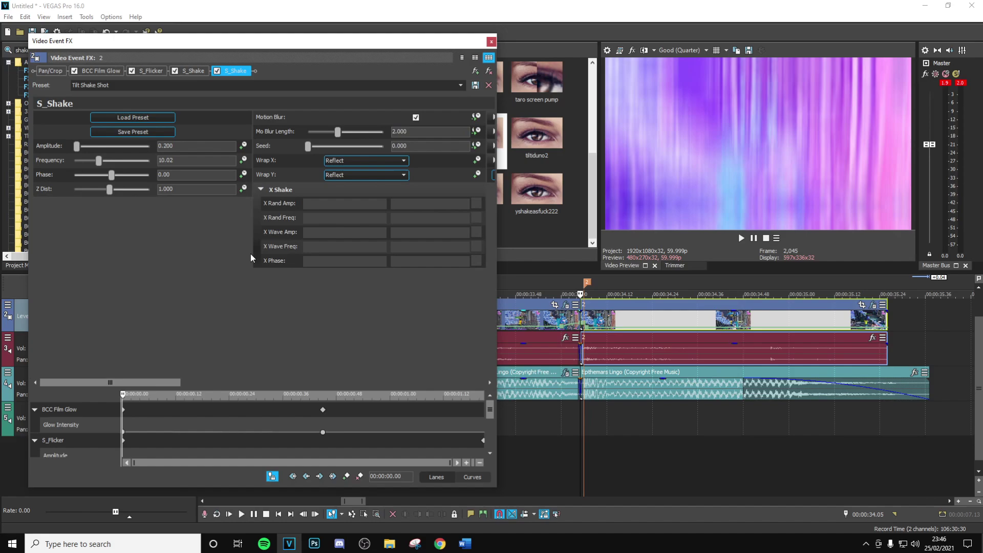
{"action": "left_click_drag", "start_coordinate": [137, 379], "coordinate": [325, 380]}
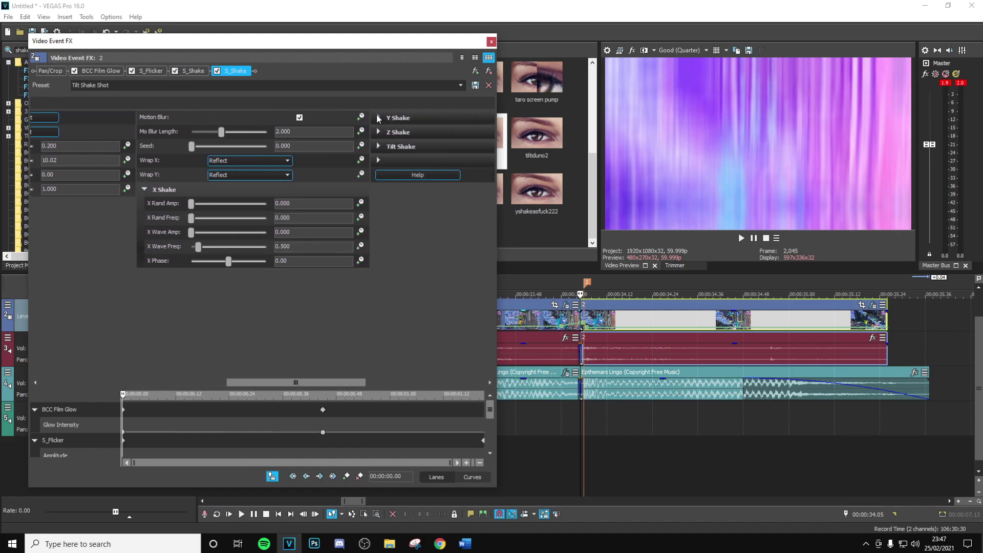
{"action": "left_click", "coordinate": [377, 118]}
{"action": "left_click", "coordinate": [379, 204]}
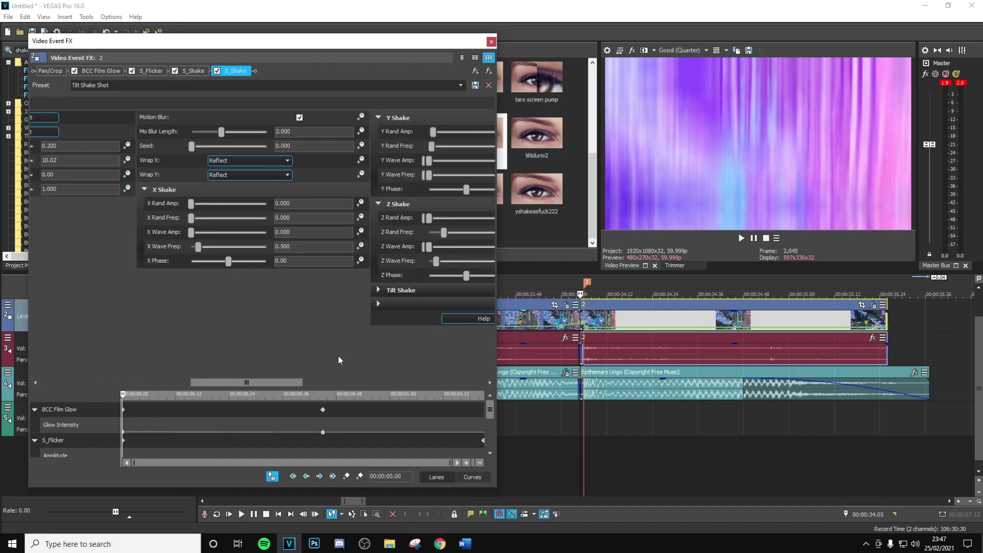
{"action": "left_click", "coordinate": [378, 290]}
- Keyframe the tilt shake Amplitude from 0.200 down to 0 at 00:00:00.45
{"action": "left_click_drag", "start_coordinate": [278, 383], "coordinate": [321, 429]}
{"action": "left_click", "coordinate": [321, 430]}
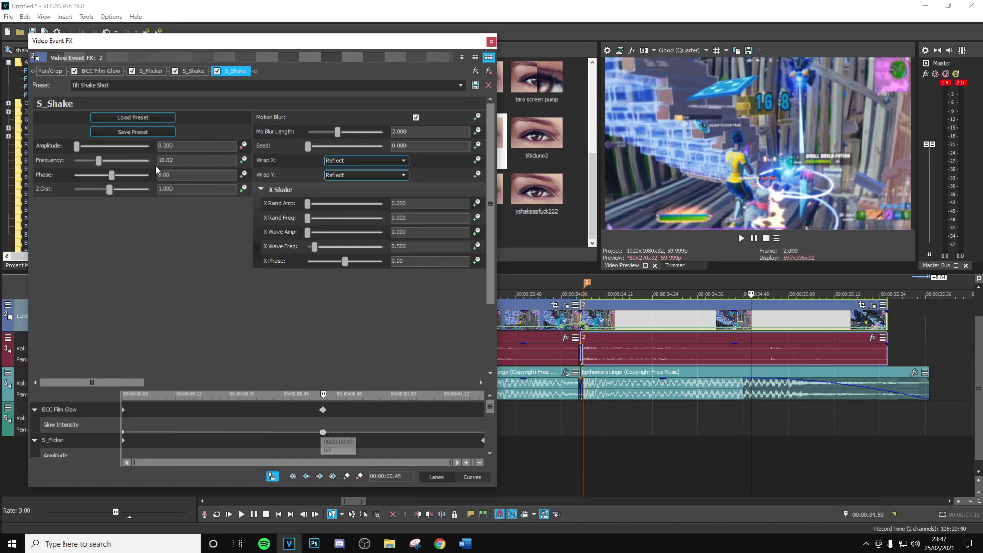
{"action": "left_click_drag", "start_coordinate": [76, 147], "coordinate": [57, 144]}
{"action": "left_click", "coordinate": [491, 41]}
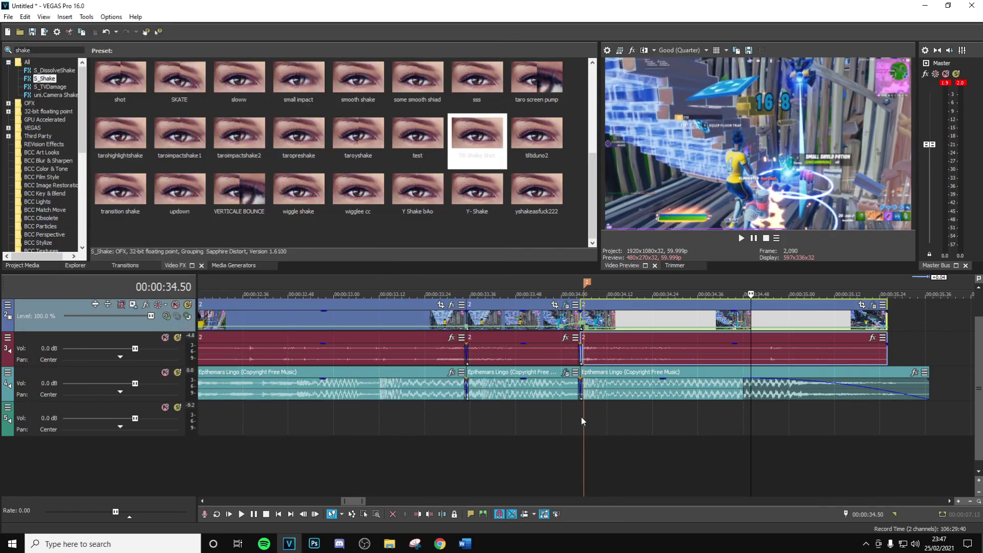
{"action": "left_click", "coordinate": [581, 422]}
- Apply the tarohighlightshake S_Shake preset and review its X, Y, Z and Tilt Shake settings
{"action": "left_click_drag", "start_coordinate": [148, 156], "coordinate": [631, 312]}
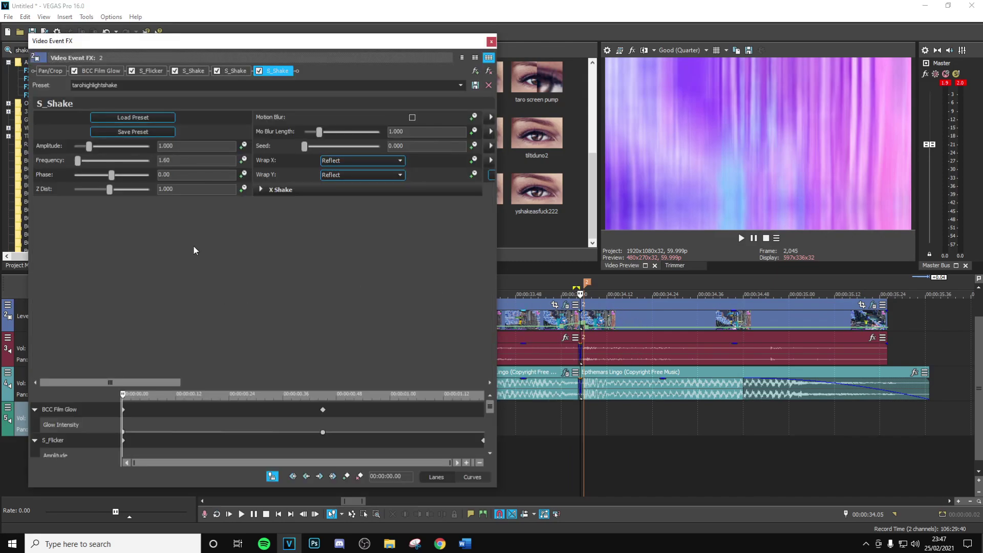
{"action": "left_click", "coordinate": [262, 188]}
{"action": "left_click_drag", "start_coordinate": [139, 382], "coordinate": [441, 382]}
{"action": "left_click", "coordinate": [307, 117]}
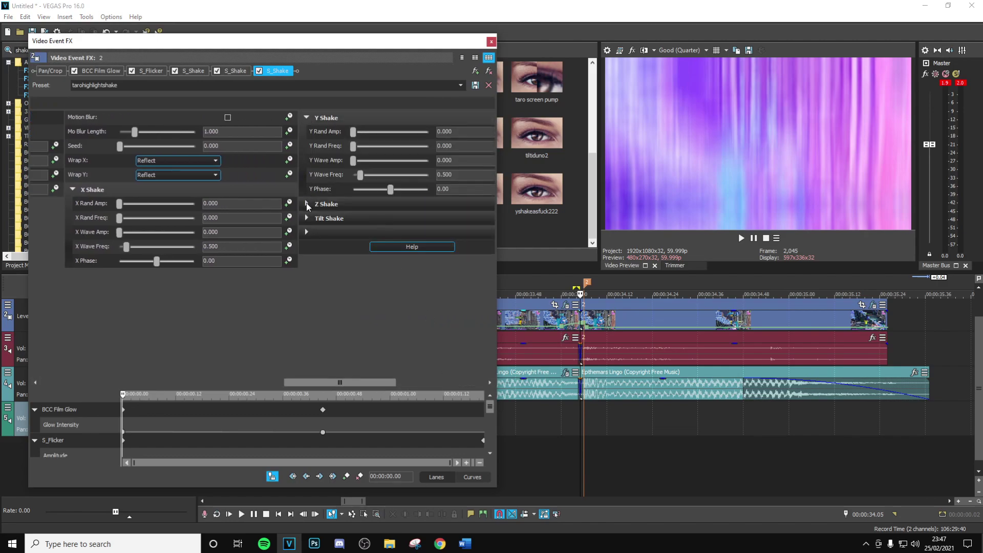
{"action": "left_click", "coordinate": [307, 203]}
{"action": "left_click", "coordinate": [306, 290]}
{"action": "left_click_drag", "start_coordinate": [338, 383], "coordinate": [323, 409]}
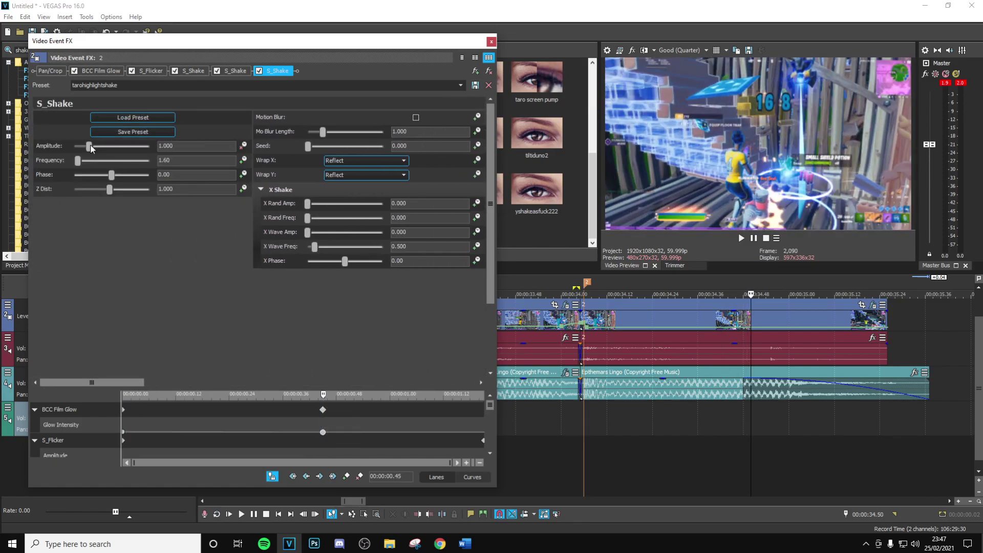
{"action": "left_click", "coordinate": [491, 42]}
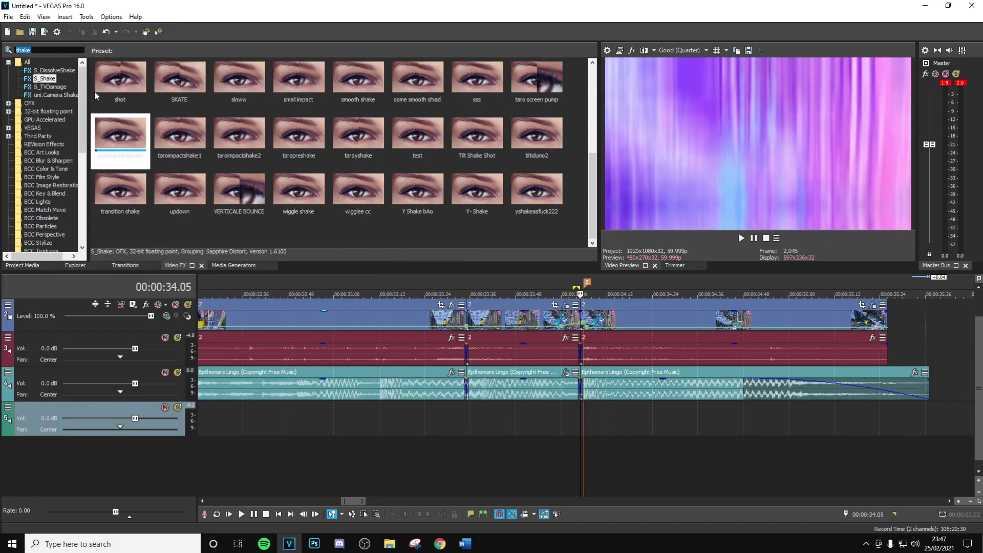
- Apply the S_Rays 'rays on kill' preset with Rays Brightness 2.00
{"action": "type", "text": "rays"}
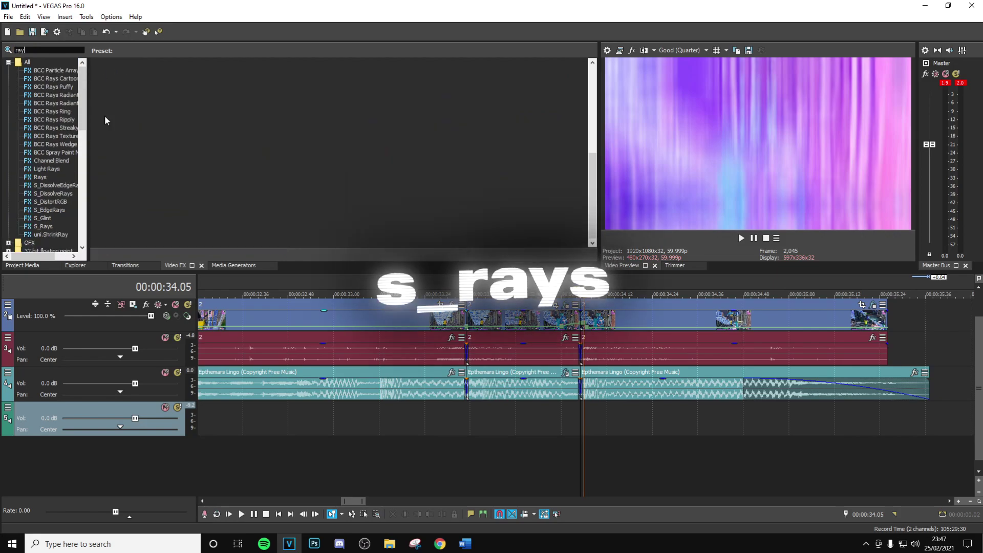
{"action": "left_click", "coordinate": [51, 210]}
{"action": "left_click_drag", "start_coordinate": [477, 82], "coordinate": [611, 321]}
{"action": "mouse_move", "coordinate": [103, 382]}
{"action": "left_mouse_down"}
{"action": "mouse_move", "coordinate": [410, 388]}
{"action": "mouse_move", "coordinate": [99, 384]}
{"action": "left_mouse_up"}
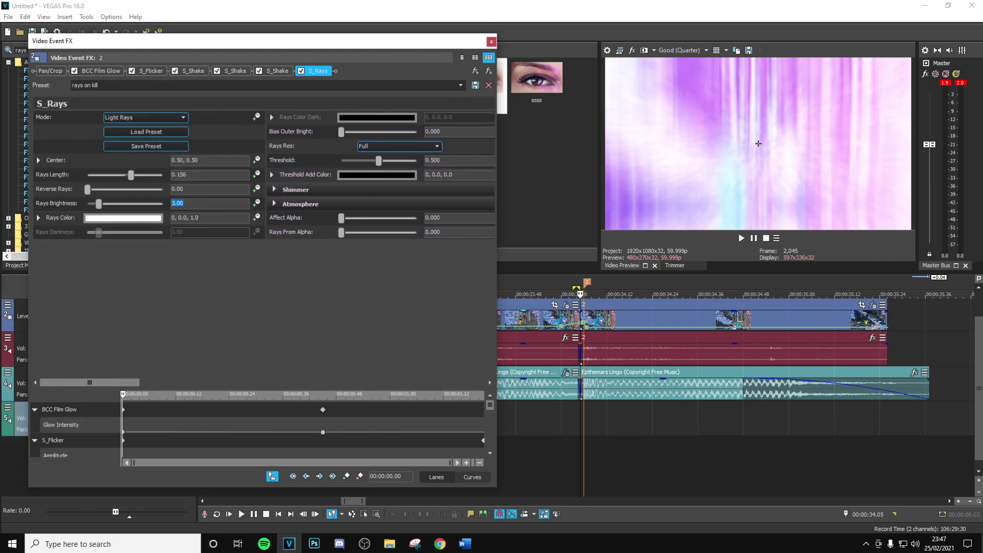
{"action": "type", "text": "2"}
{"action": "key", "text": "Return"}
- Keyframe Rays Brightness to drop from 2.00 to 0 at 00:00:00.15
{"action": "left_click", "coordinate": [255, 205]}
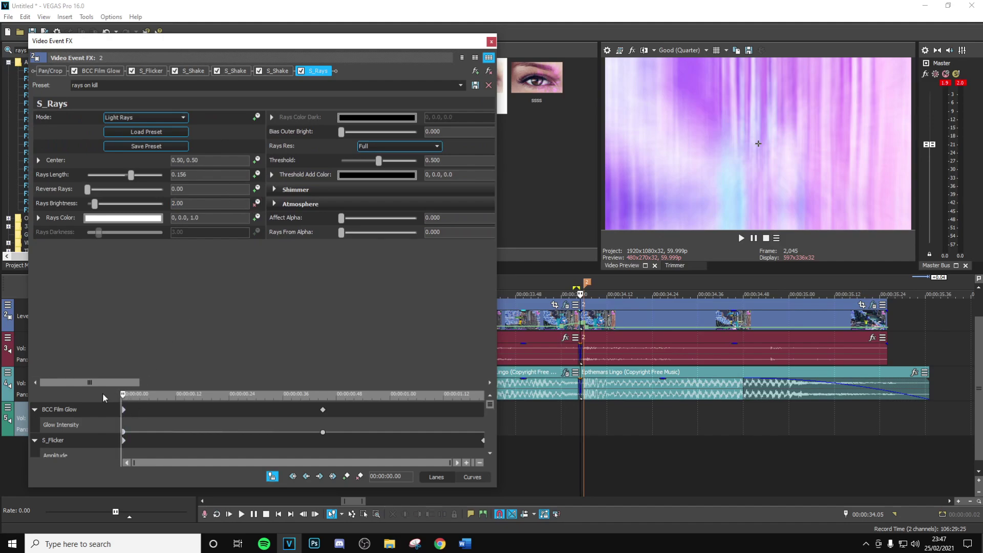
{"action": "key", "text": "space"}
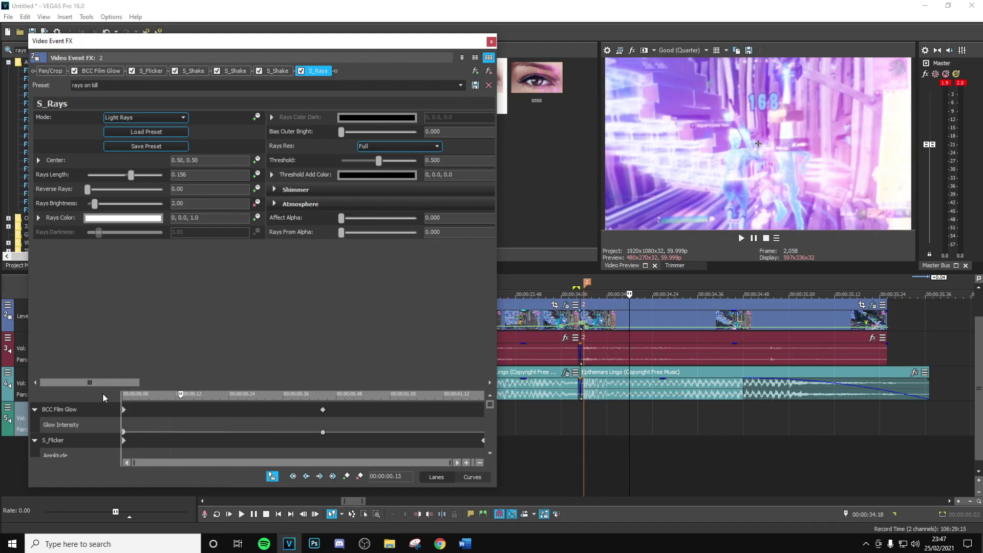
{"action": "left_click", "coordinate": [190, 206]}
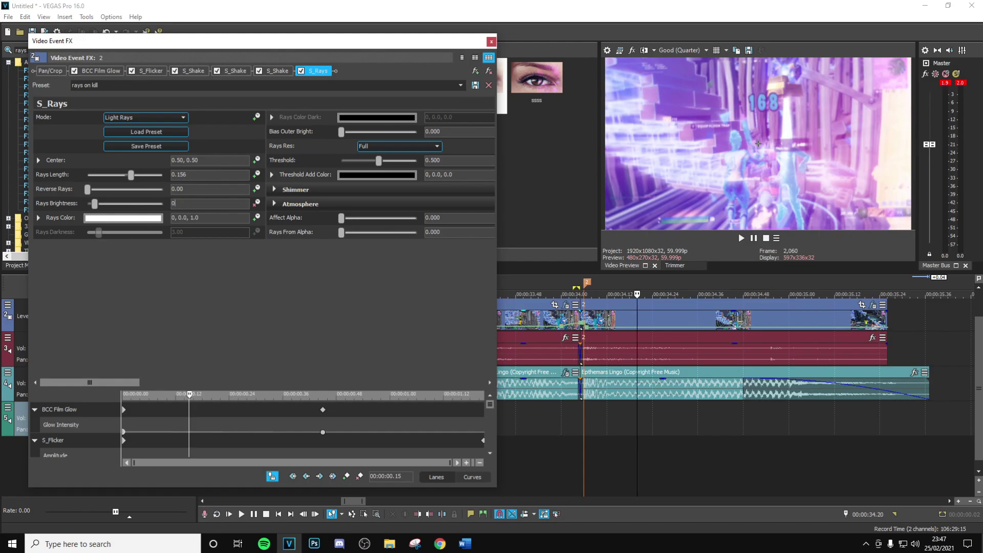
{"action": "type", "text": "0"}
{"action": "key", "text": "Return"}
{"action": "left_click", "coordinate": [492, 41]}
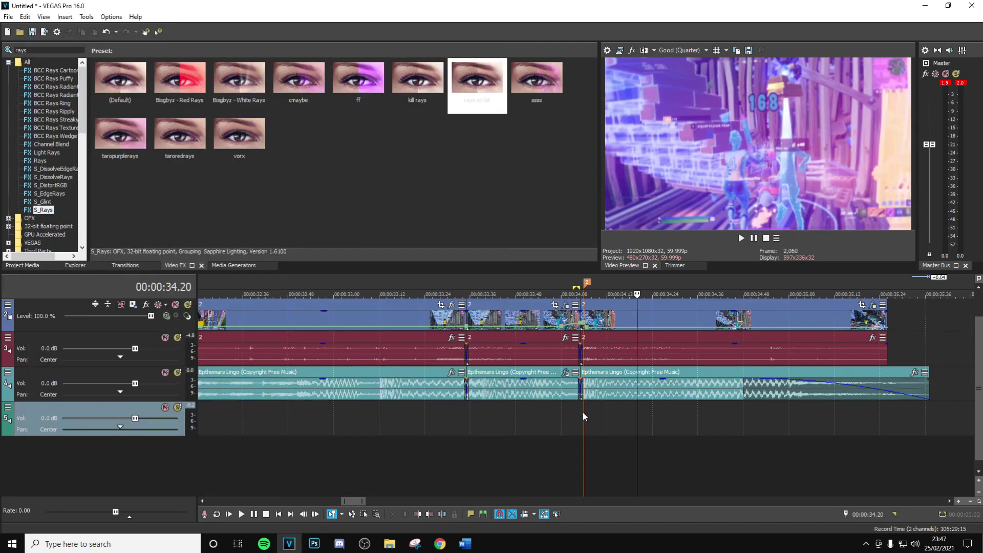
{"action": "double_click", "coordinate": [20, 50]}
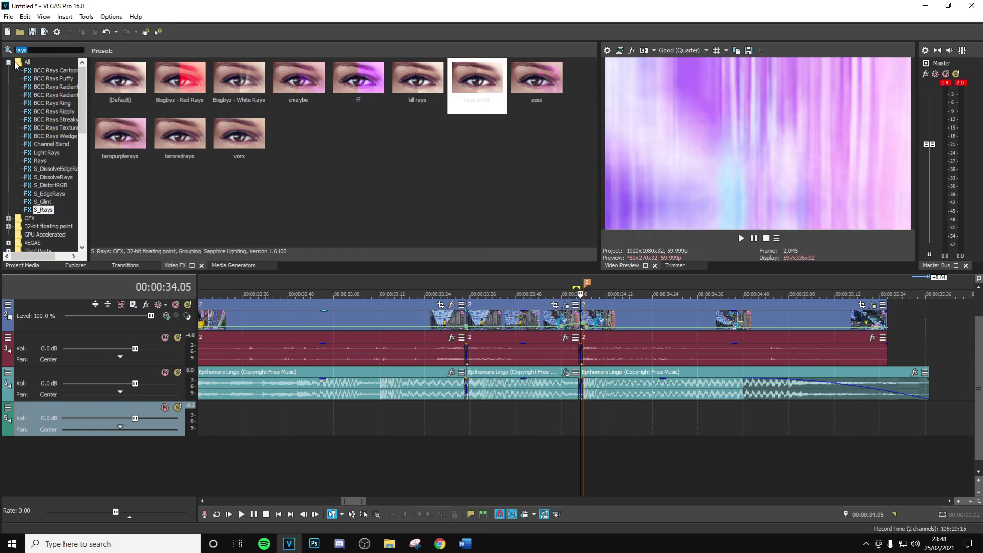
- Apply the S_Glint taroglint preset with Brightness 0.150
{"action": "type", "text": "glint"}
{"action": "left_click", "coordinate": [43, 103]}
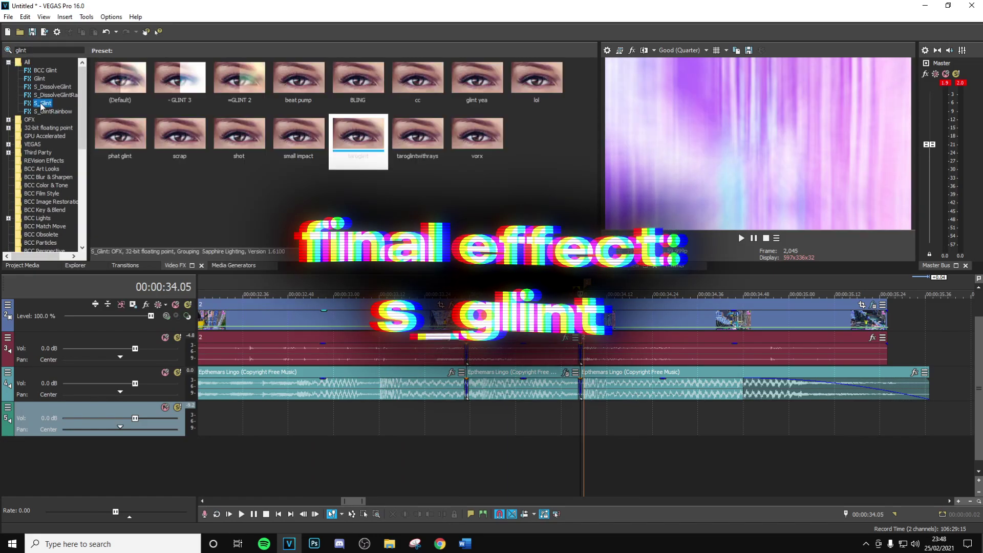
{"action": "left_click_drag", "start_coordinate": [361, 146], "coordinate": [600, 324]}
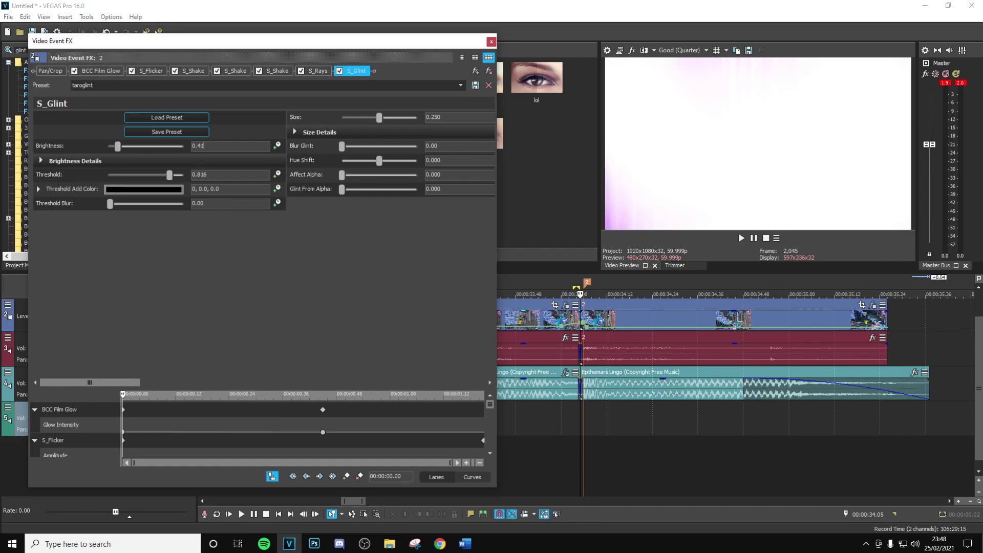
{"action": "type", "text": "5"}
{"action": "key", "text": "Return"}
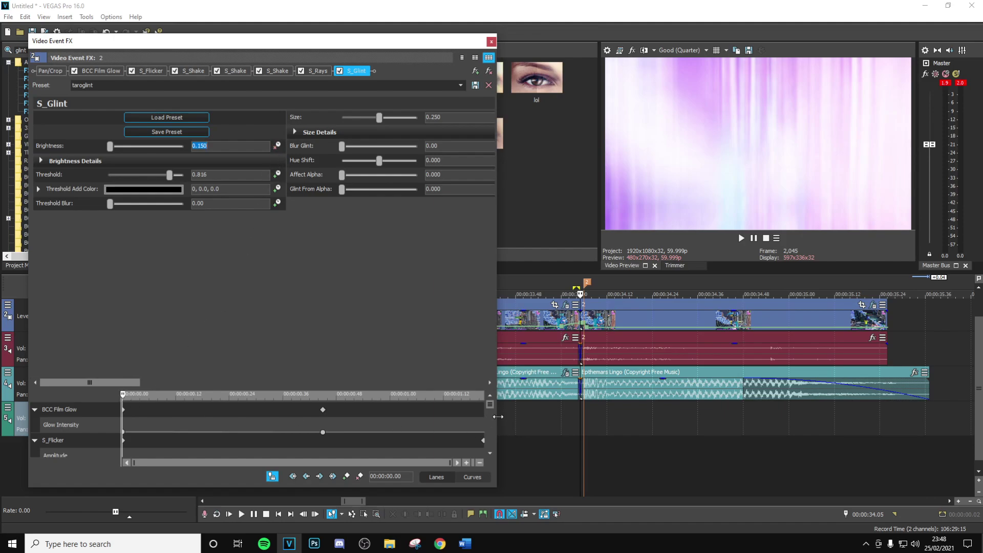
- Check the Rays Brightness keyframe, then return to the S_Glint settings
{"action": "scroll", "coordinate": [492, 415], "scroll_direction": "down", "scroll_amount": 5}
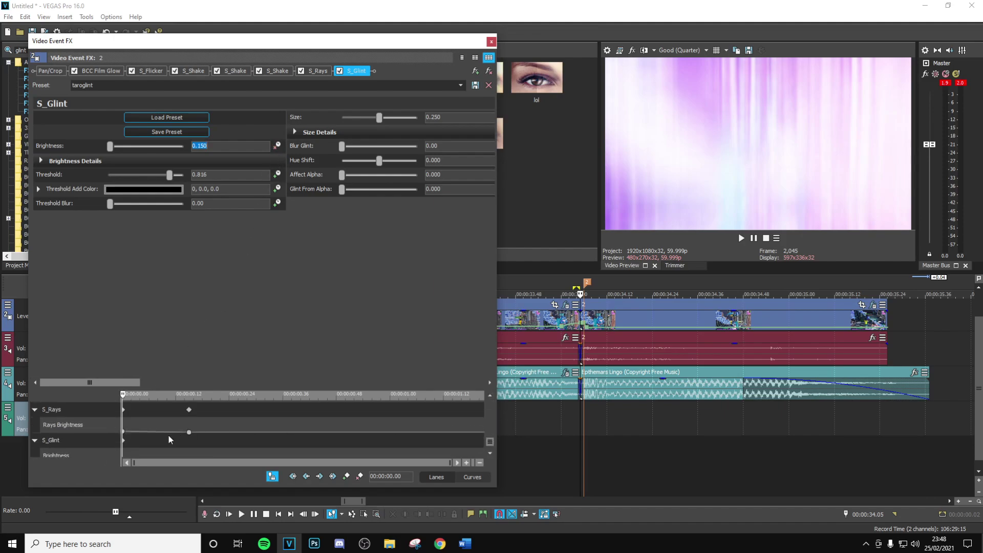
{"action": "left_click", "coordinate": [188, 432]}
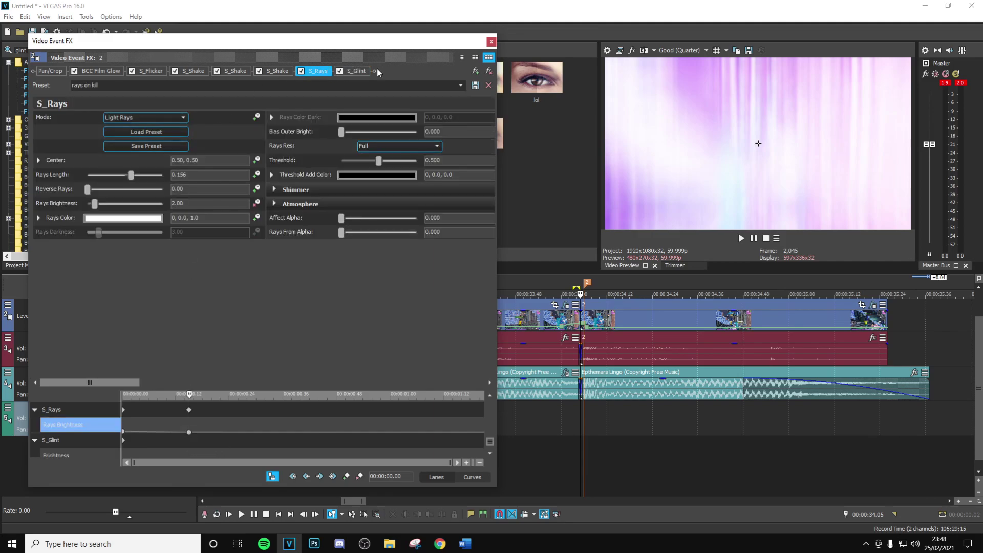
{"action": "left_click", "coordinate": [354, 70]}
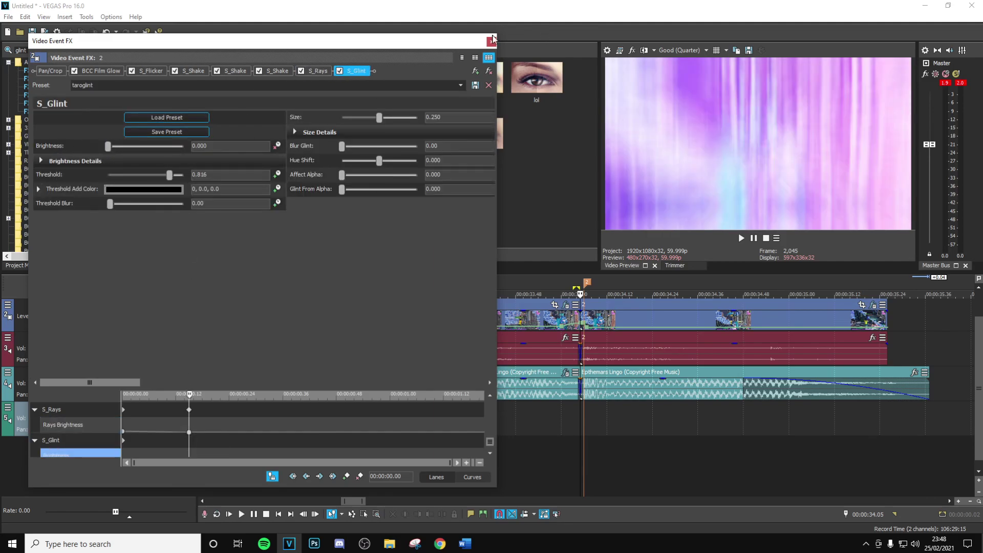
{"action": "left_click", "coordinate": [491, 41]}
{"action": "scroll", "coordinate": [594, 419], "scroll_direction": "up", "scroll_amount": 3}
{"action": "key", "text": "Right"}
{"action": "key", "text": "Right"}
{"action": "key", "text": "Right"}
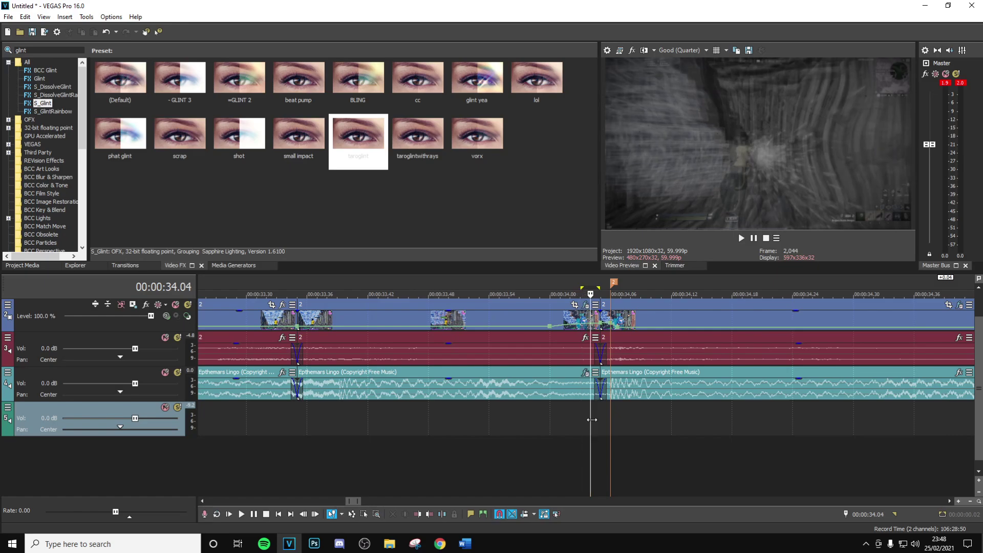
{"action": "key", "text": "space"}
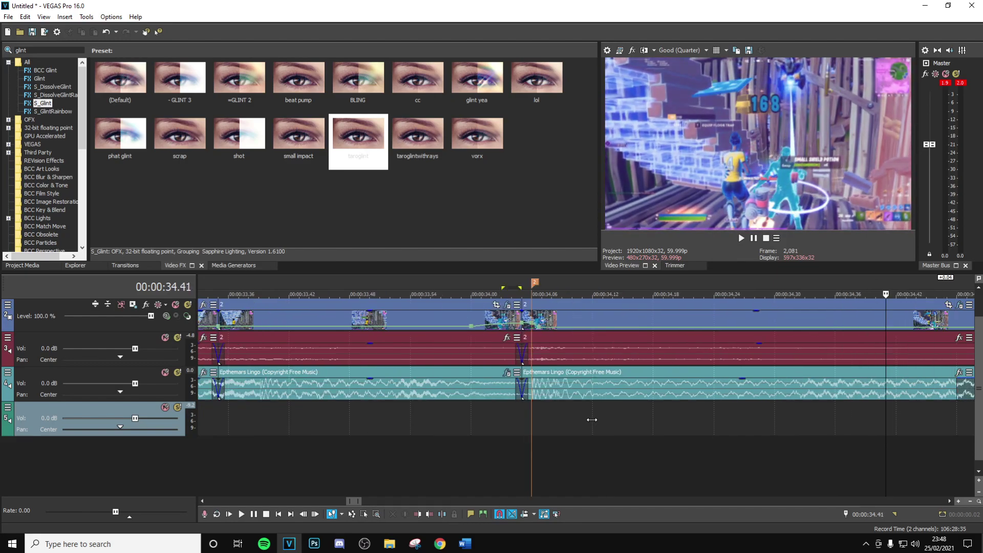
{"action": "scroll", "coordinate": [592, 420], "scroll_direction": "down", "scroll_amount": 2}
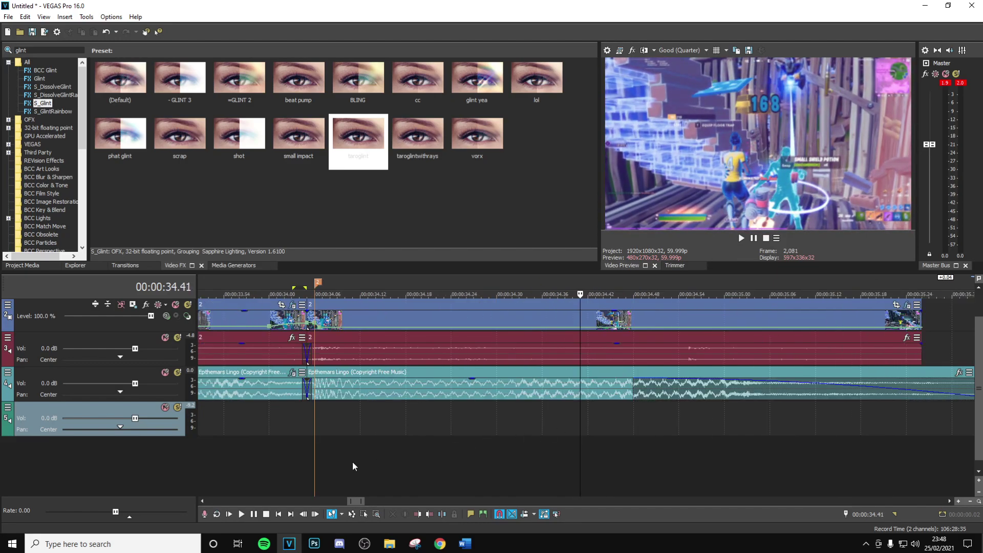
{"action": "left_click", "coordinate": [307, 423]}
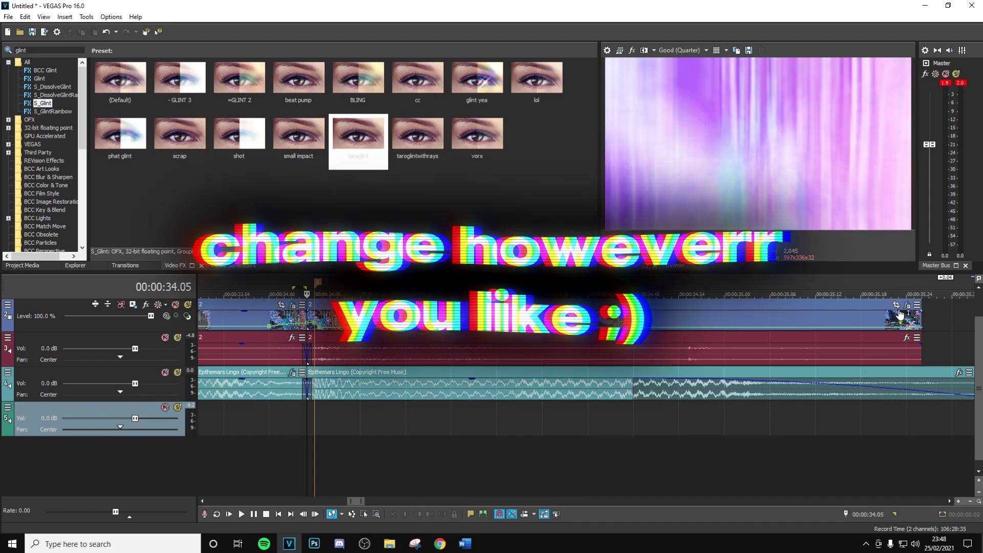
{"action": "left_click", "coordinate": [907, 306]}
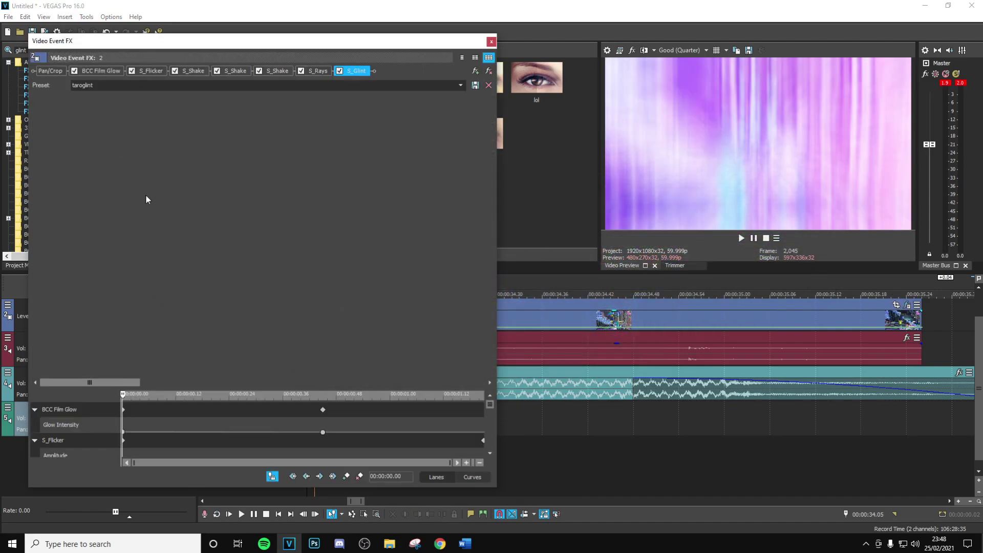
- Shift the BCC Film Glow colour hue from magenta to blue (218)
{"action": "left_click", "coordinate": [144, 203]}
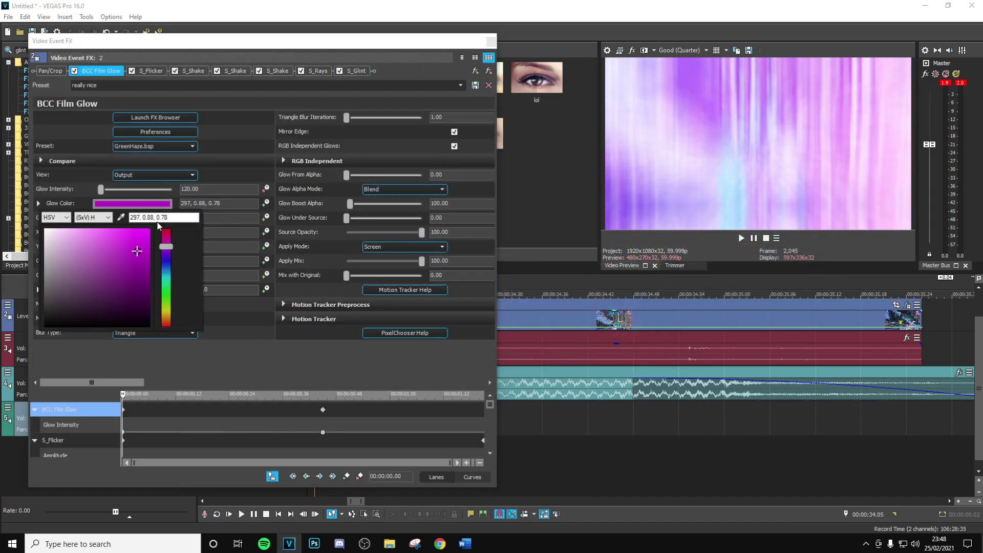
{"action": "left_click_drag", "start_coordinate": [171, 249], "coordinate": [133, 251]}
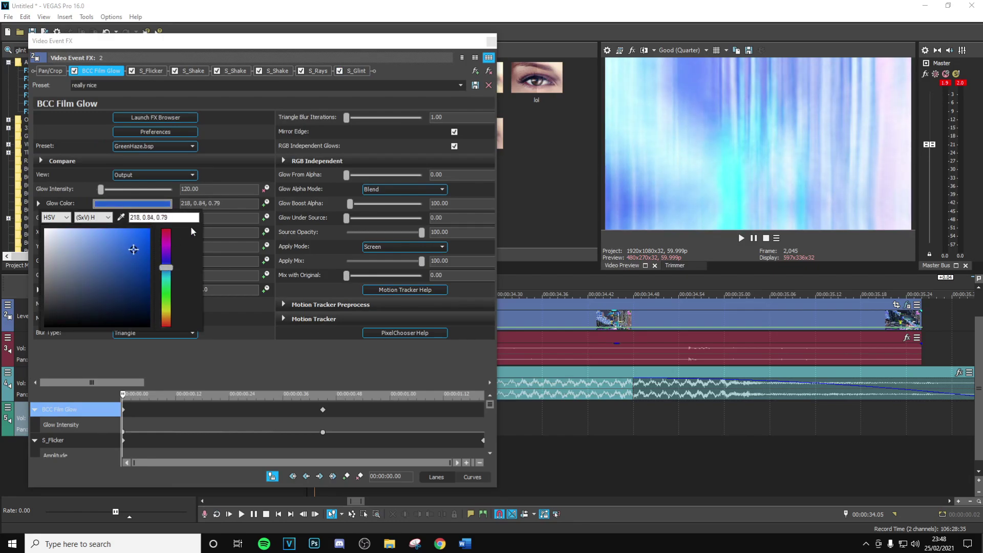
{"action": "left_click", "coordinate": [429, 66]}
{"action": "left_click", "coordinate": [475, 58]}
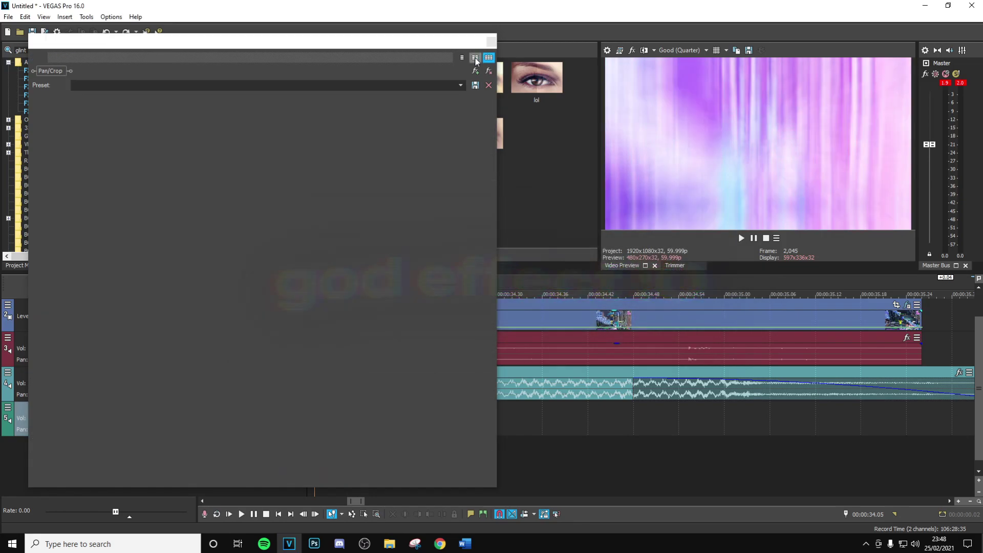
{"action": "left_click", "coordinate": [491, 41]}
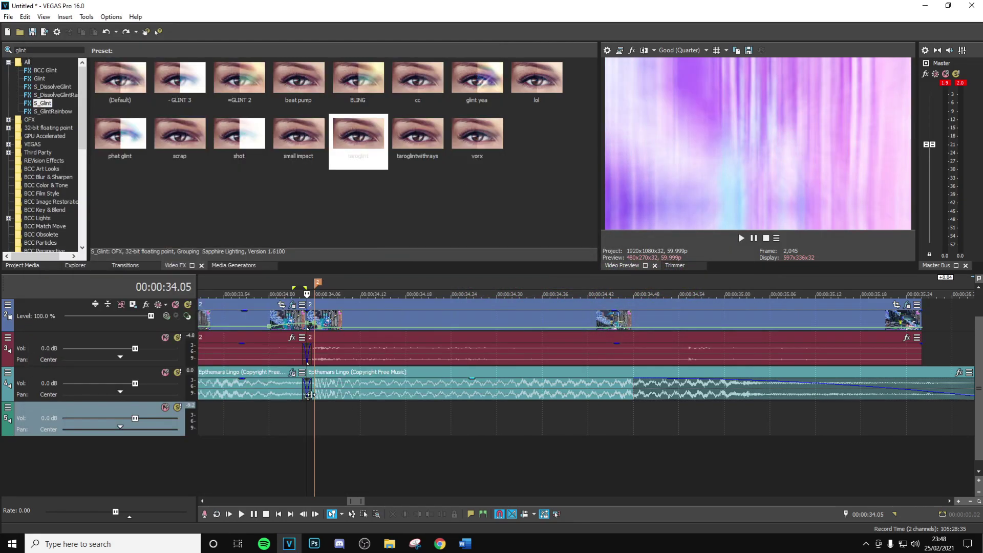
{"action": "left_click", "coordinate": [521, 417]}
{"action": "scroll", "coordinate": [521, 417], "scroll_direction": "up", "scroll_amount": 4}
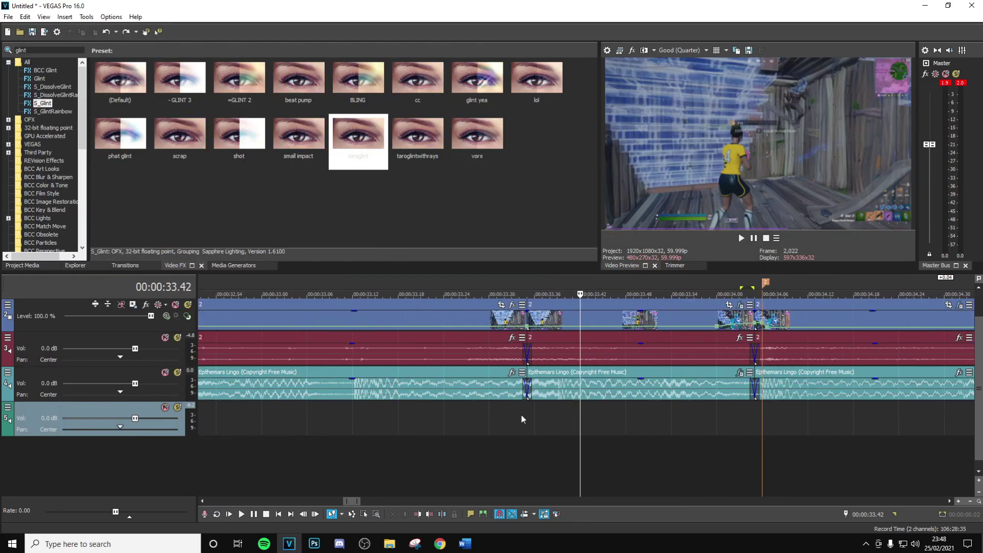